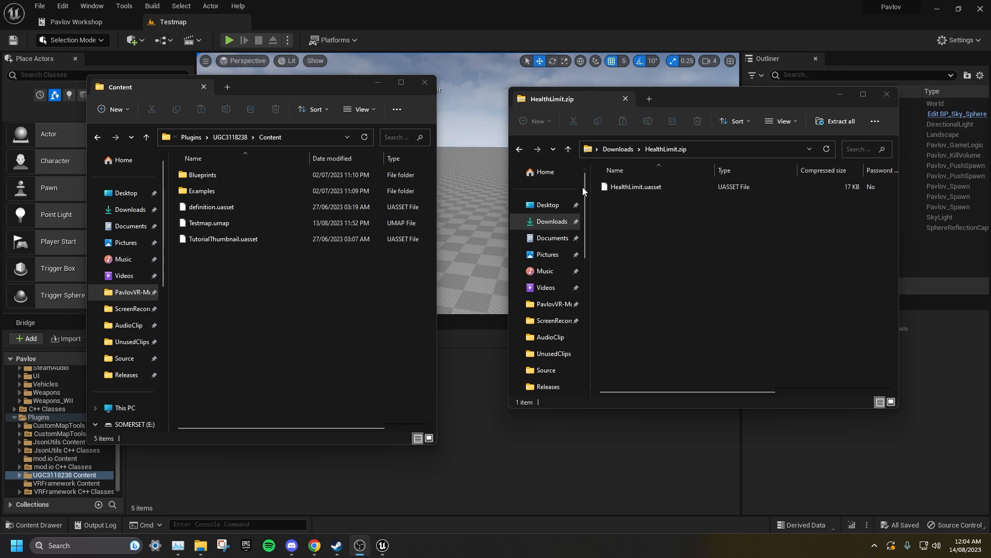
Extract HealthLimit.uasset from its zip into the UGC3118238 Content folder and place the HealthLimit blueprint in the level
left_click_drag(631, 188, 334, 305)
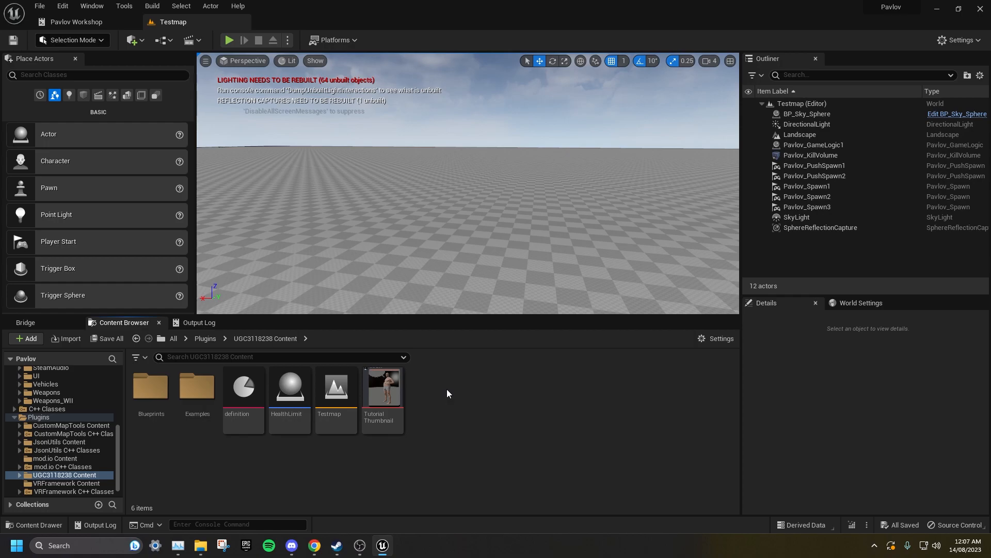
mouse_move(290, 390)
left_mouse_down()
mouse_move(394, 292)
mouse_move(388, 178)
left_mouse_up()
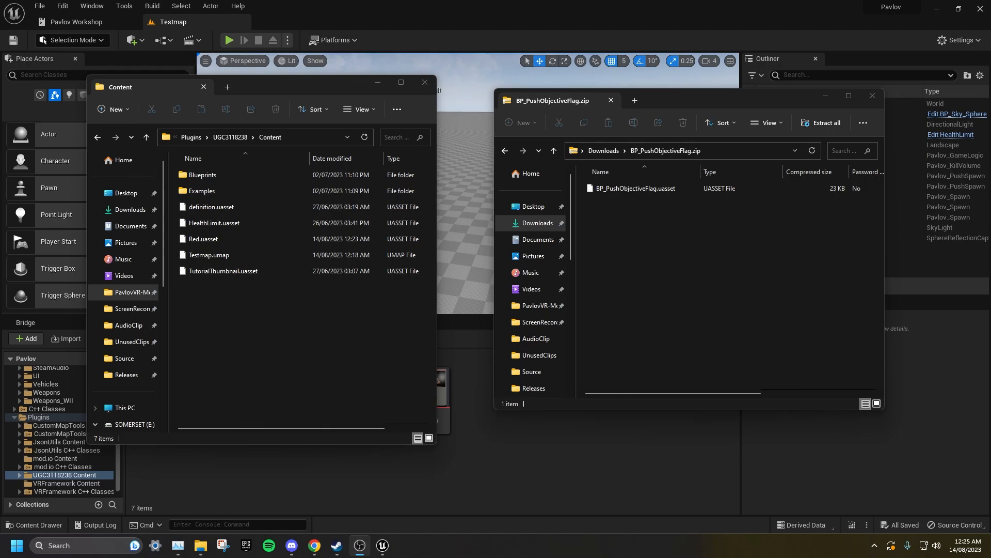
Extract BP_PushObjectiveFlag.uasset into the UGC3118238 Content folder, then place the blueprint in the level and raise it above the ground
left_click_drag(636, 189, 312, 345)
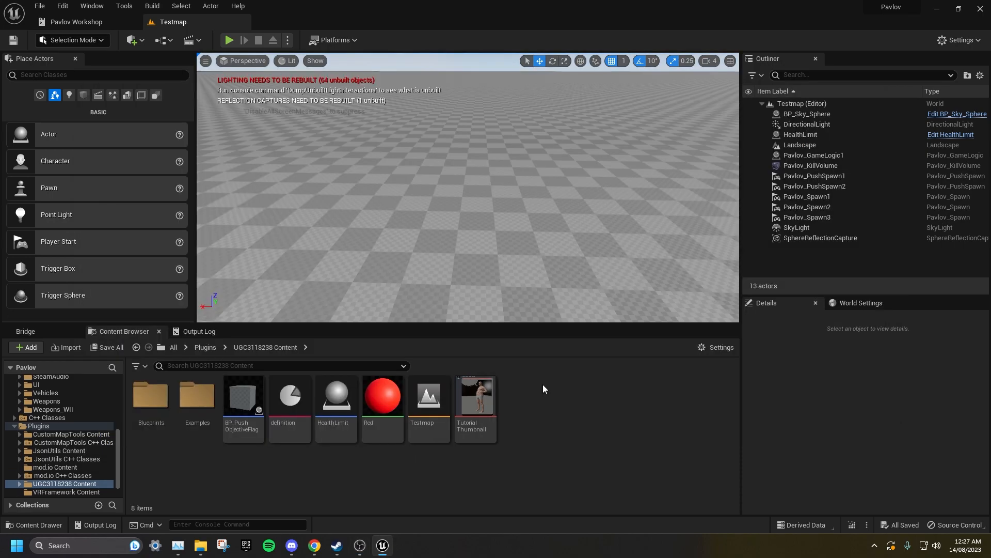
left_click_drag(243, 400, 415, 283)
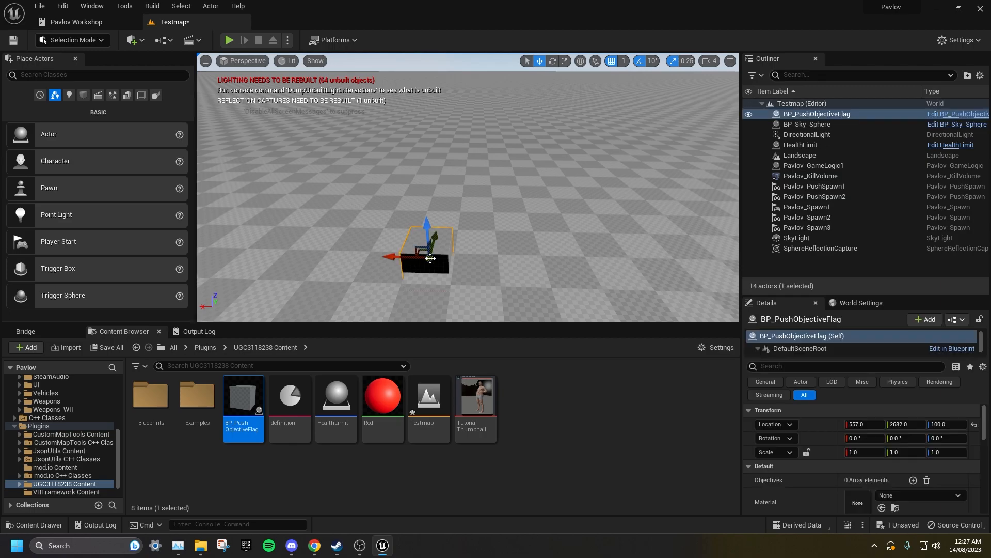
left_click_drag(426, 222, 427, 198)
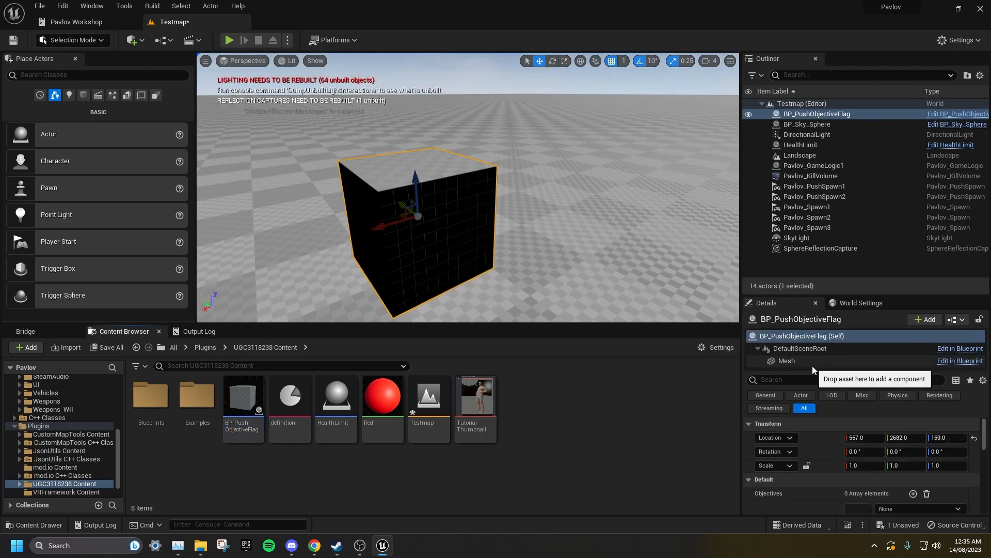
Assign the Red material to BP_PushObjectiveFlag and add one Objectives array element with an objective actor picked for it
left_click(813, 362)
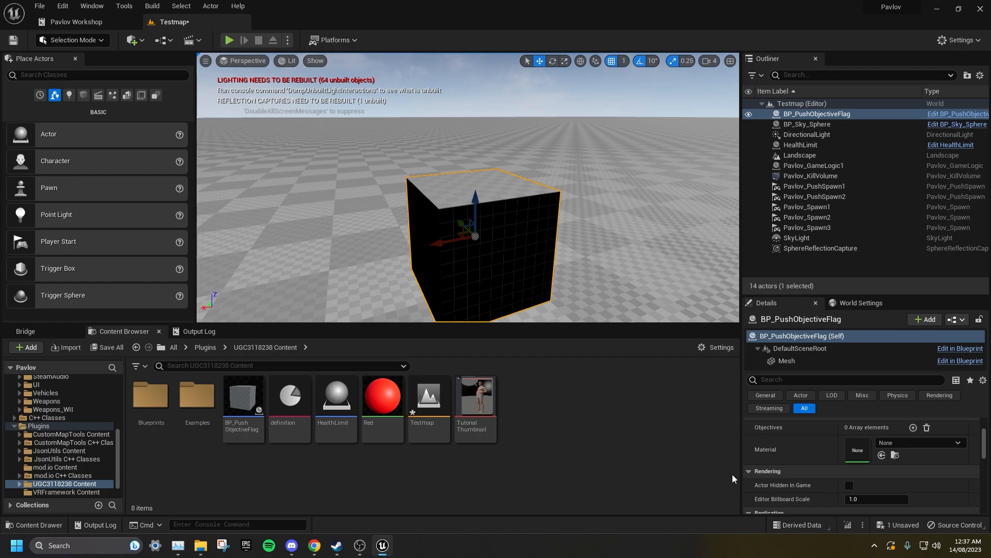
left_click_drag(383, 397, 866, 446)
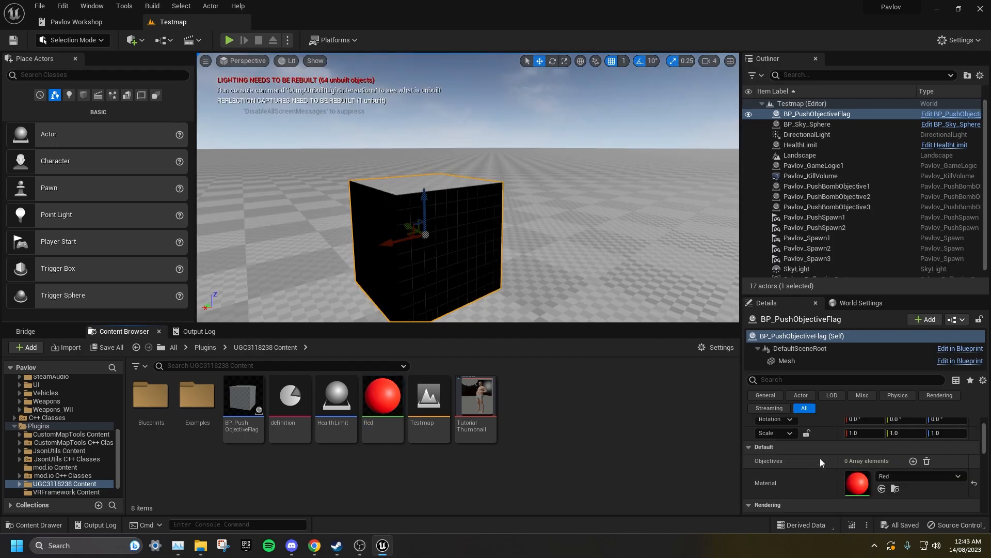
left_click(913, 461)
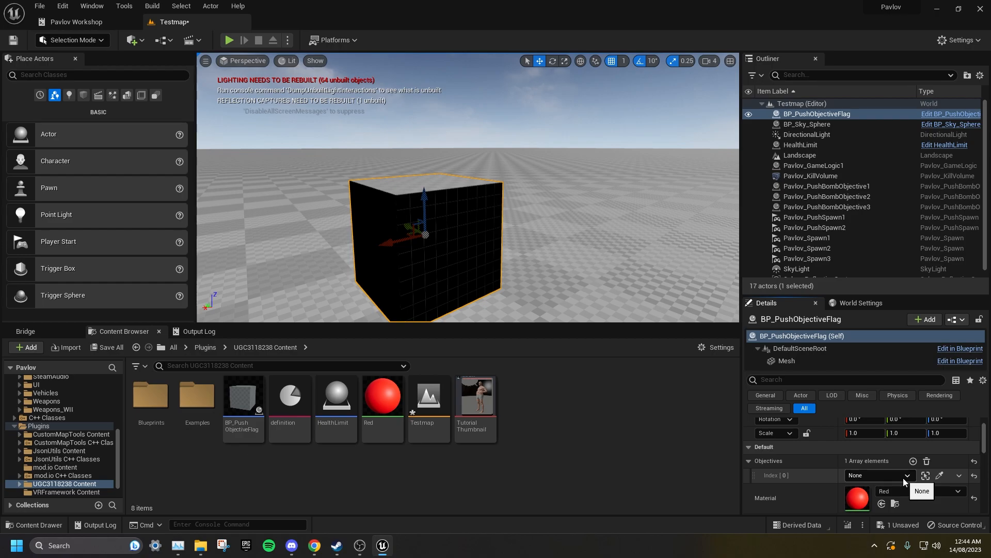
left_click(903, 478)
left_click(870, 353)
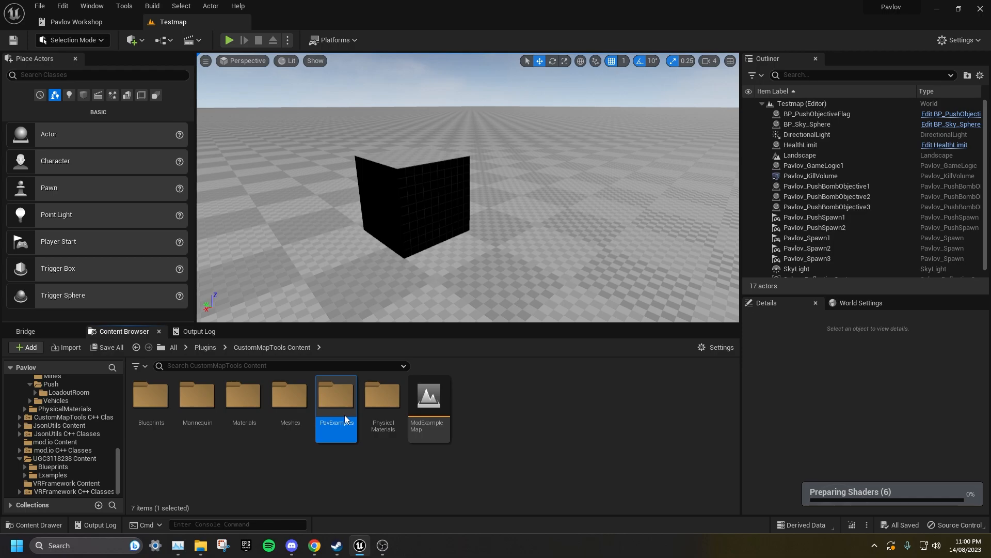
Move the PavExamples folder from CustomMapTools Content into UGC3118238 Content and open it there
left_click(68, 458)
left_click(58, 475)
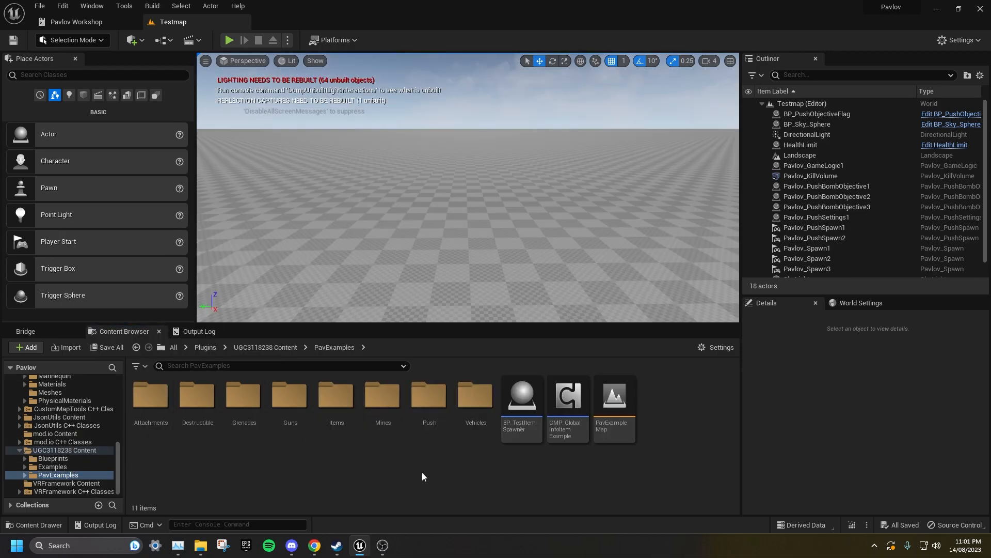
Place the BP_SpawnCustomRooms blueprint from the PavExamples Push folder in the level
double_click(431, 401)
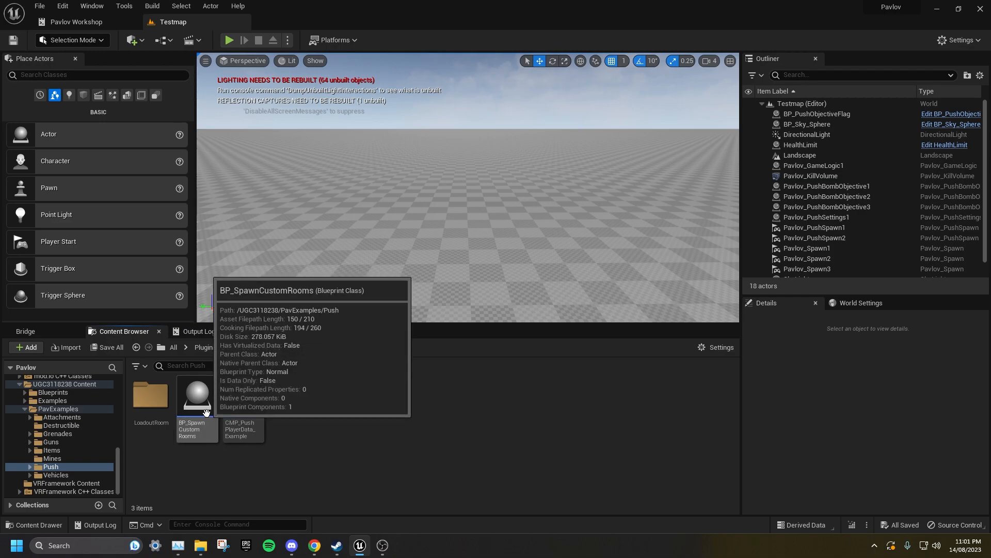
left_click_drag(205, 412, 395, 289)
left_click_drag(405, 248, 412, 141)
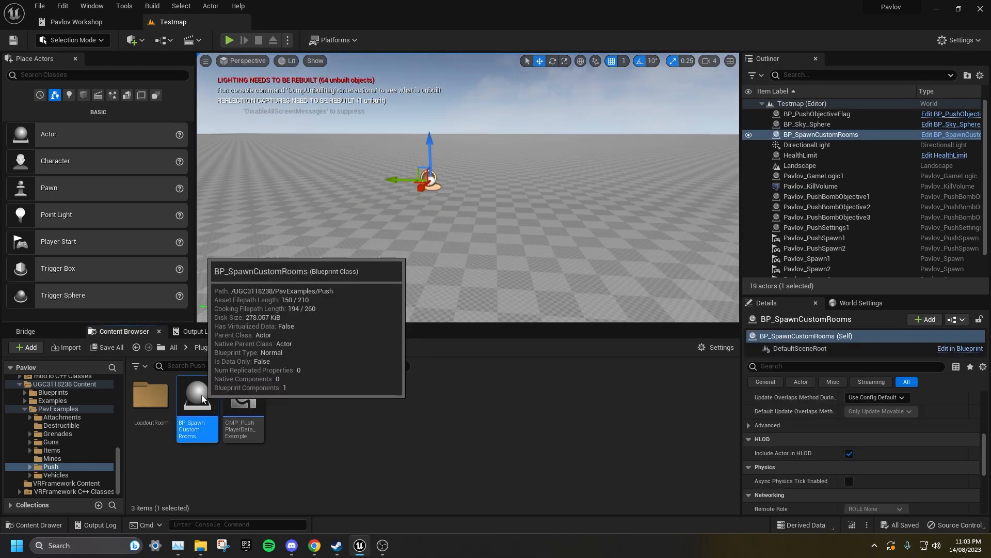
Open the BP_SpawnCustomRooms blueprint and turn on its Enabled default
double_click(201, 394)
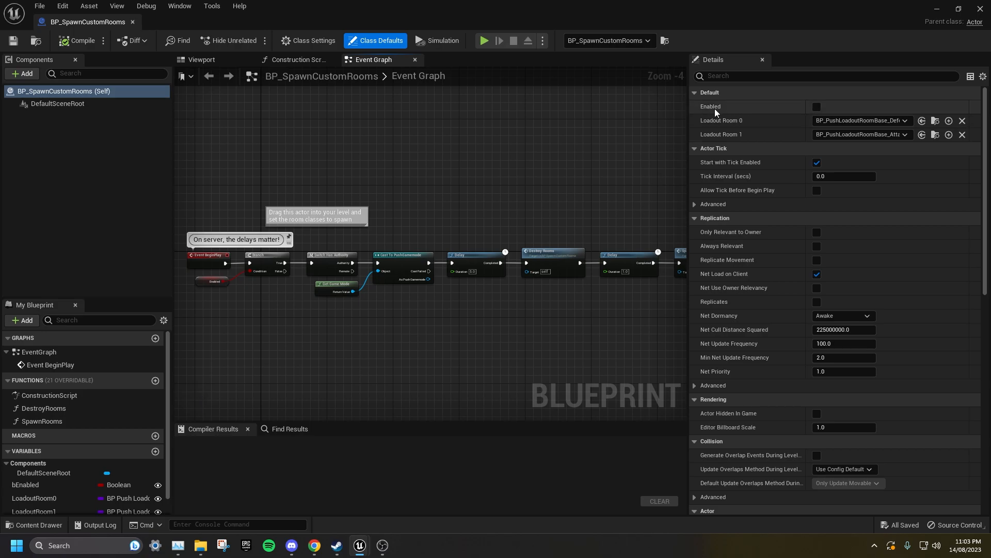
left_click(818, 108)
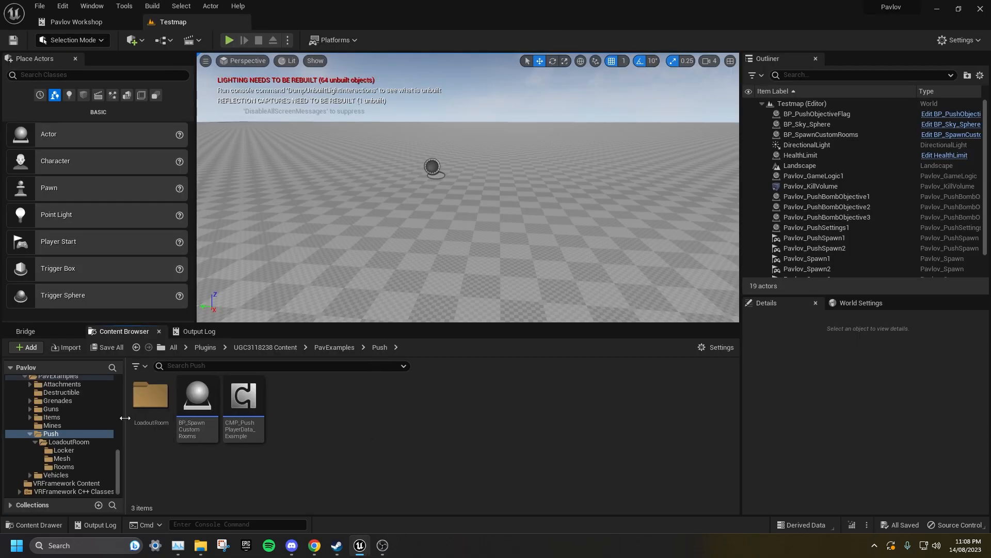
Open BP_PushLoadoutRoomBase_Defender from the LoadoutRoom Rooms folder in the full blueprint editor and show its 3D viewport
double_click(150, 395)
double_click(244, 397)
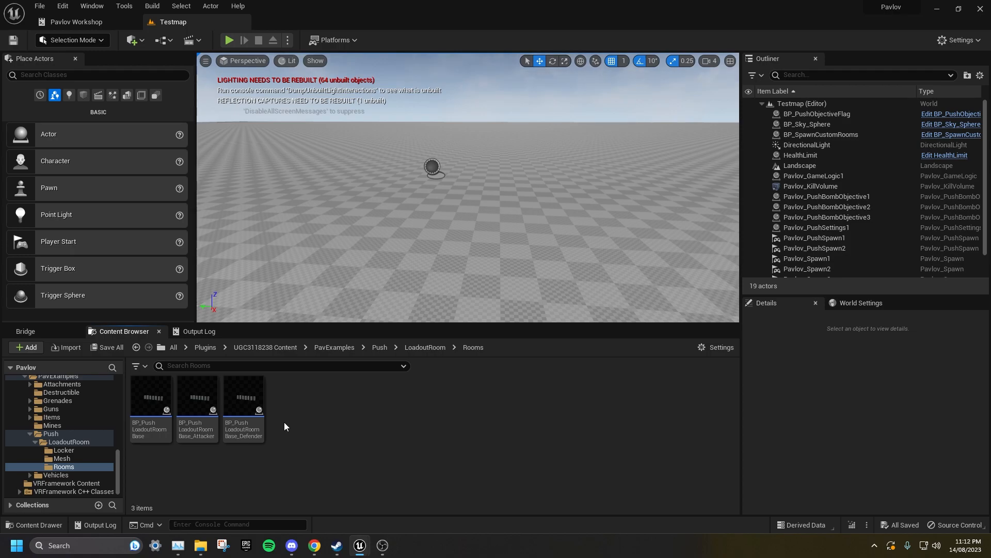
double_click(255, 420)
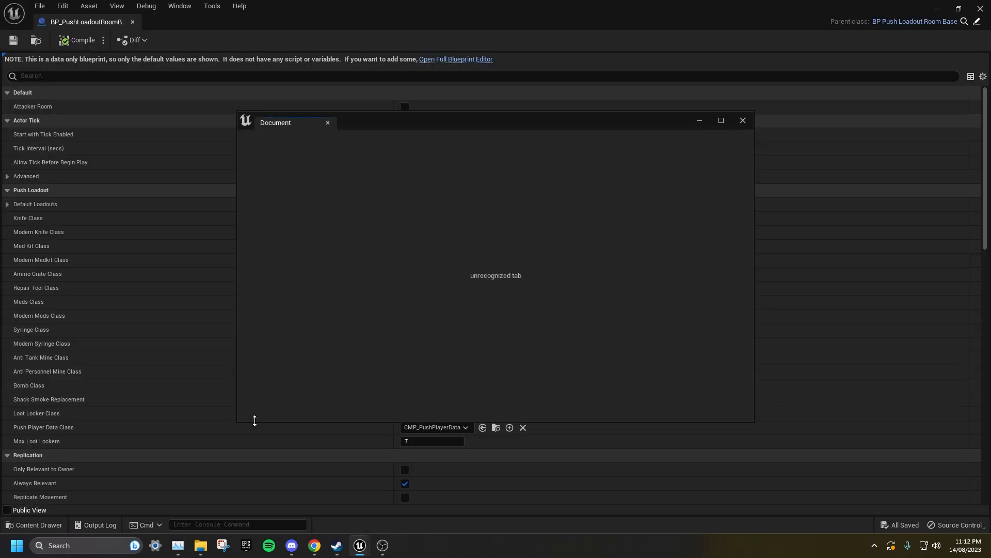
left_click(743, 120)
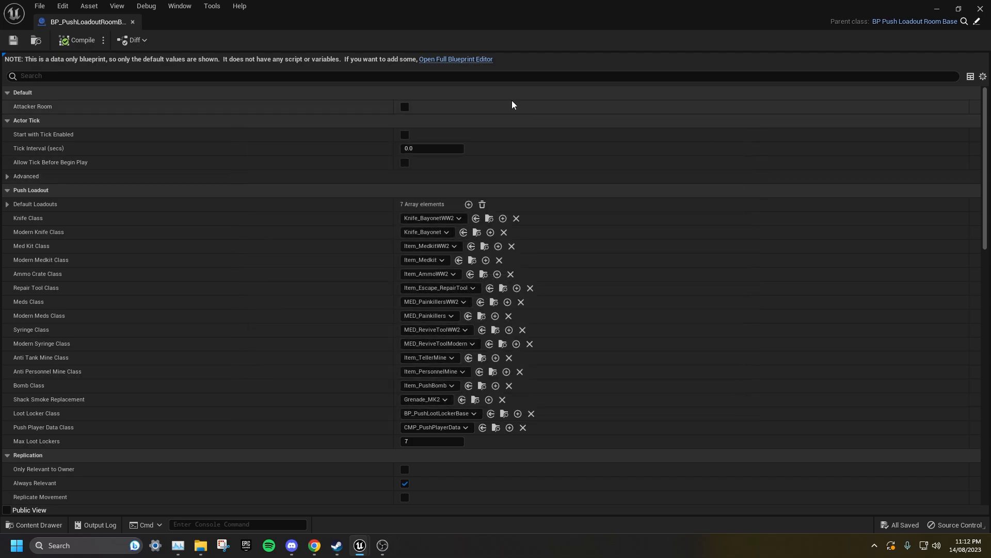
left_click(475, 60)
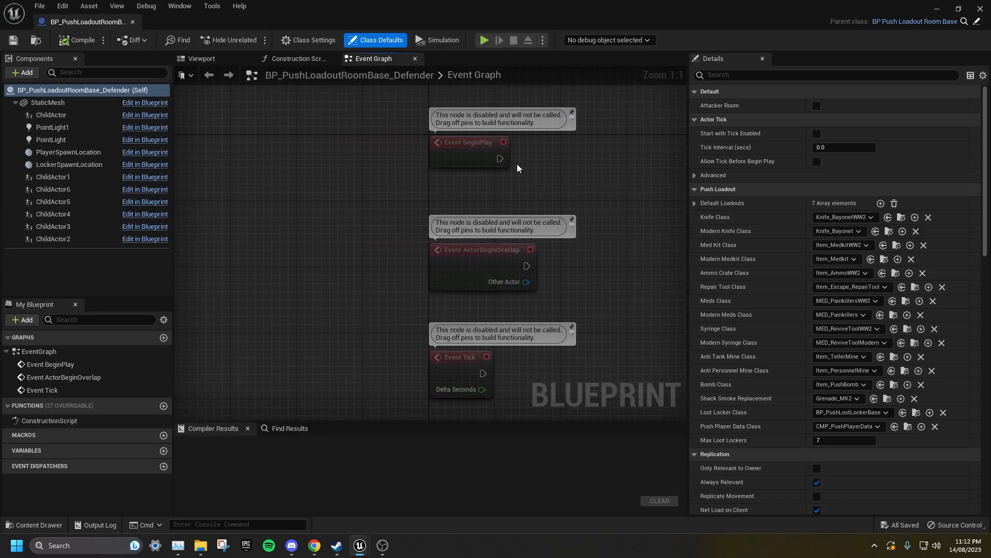
left_click(201, 59)
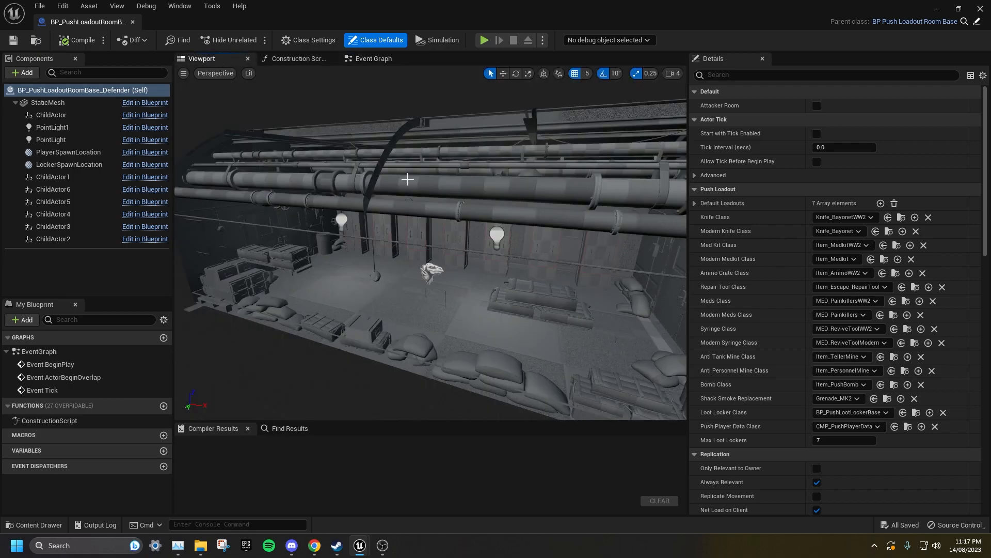
Set the collision preset of the defender room's StaticMesh component to NoCollision
left_click(408, 179)
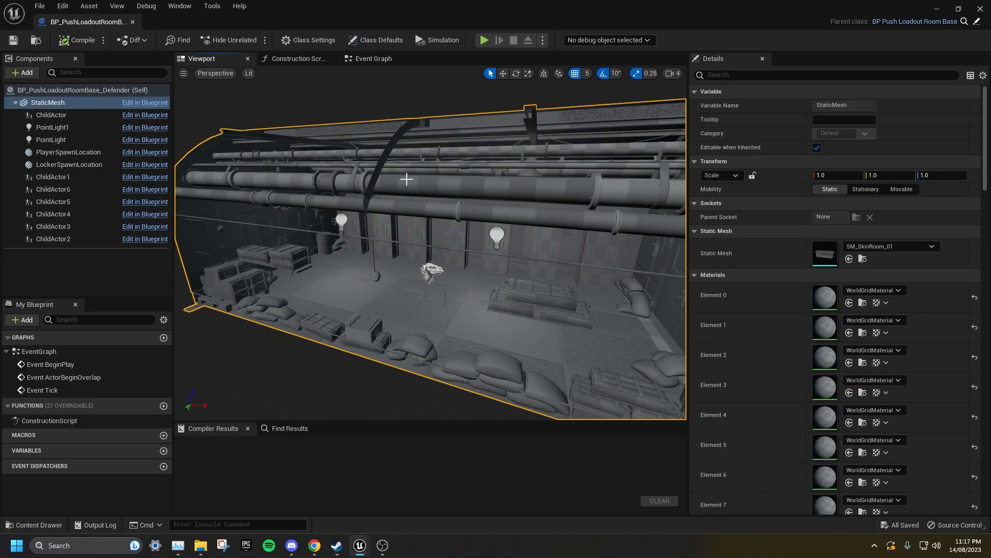
scroll(775, 132, "down", 3)
scroll(774, 132, "down", 10)
scroll(775, 131, "down", 7)
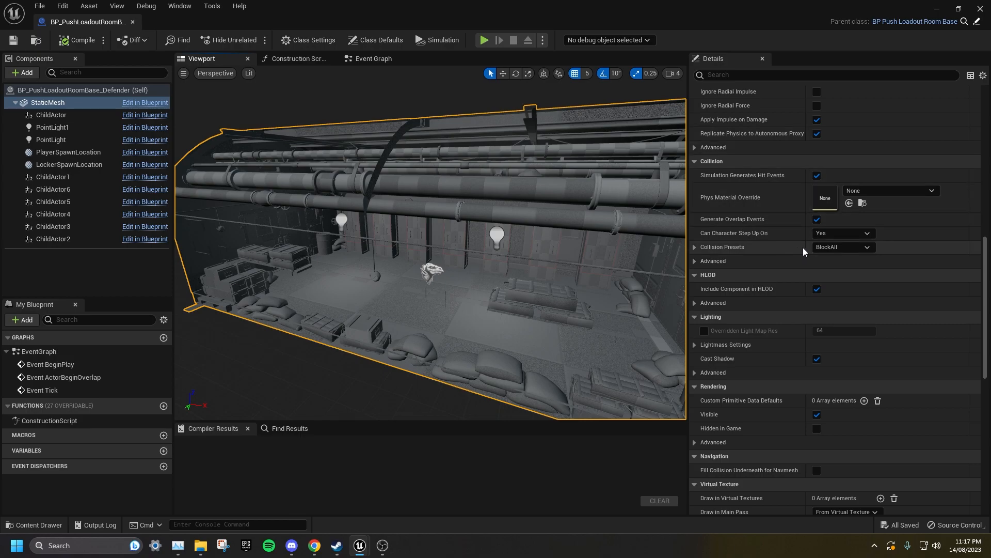
left_click(828, 248)
left_click(835, 278)
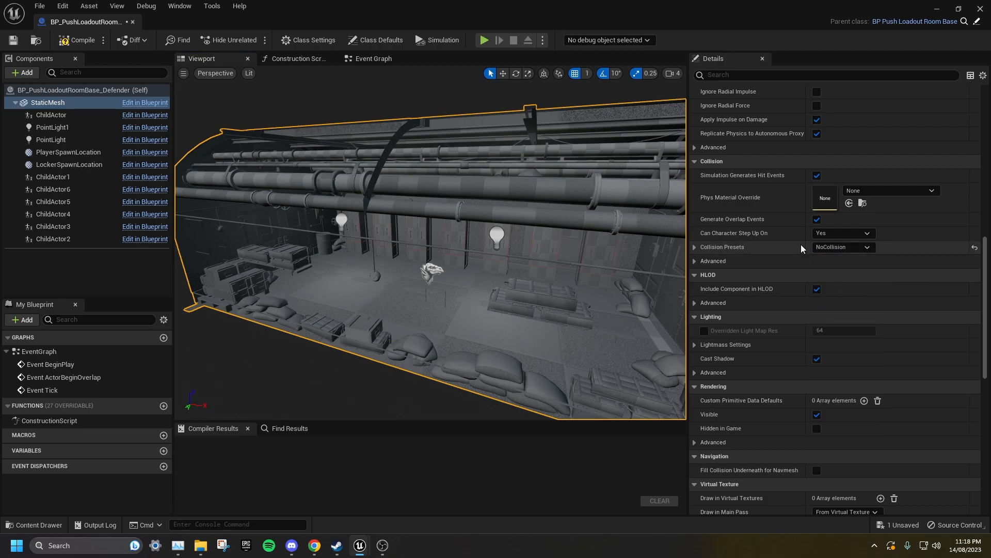
Turn off Visible and turn on Hidden in Game for the defender room's static mesh, then compile and close the blueprint
scroll(801, 244, "down", 3)
scroll(801, 247, "down", 1)
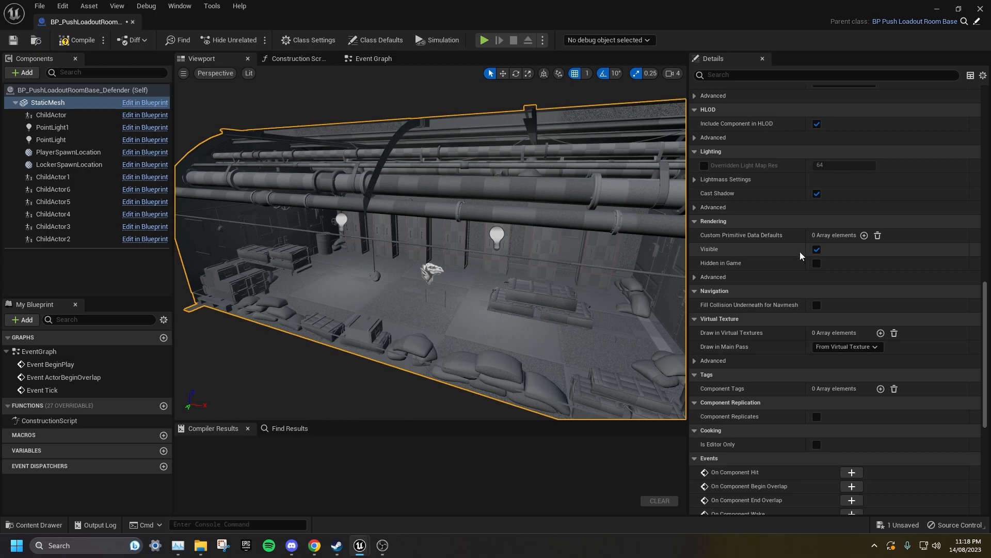
left_click(820, 249)
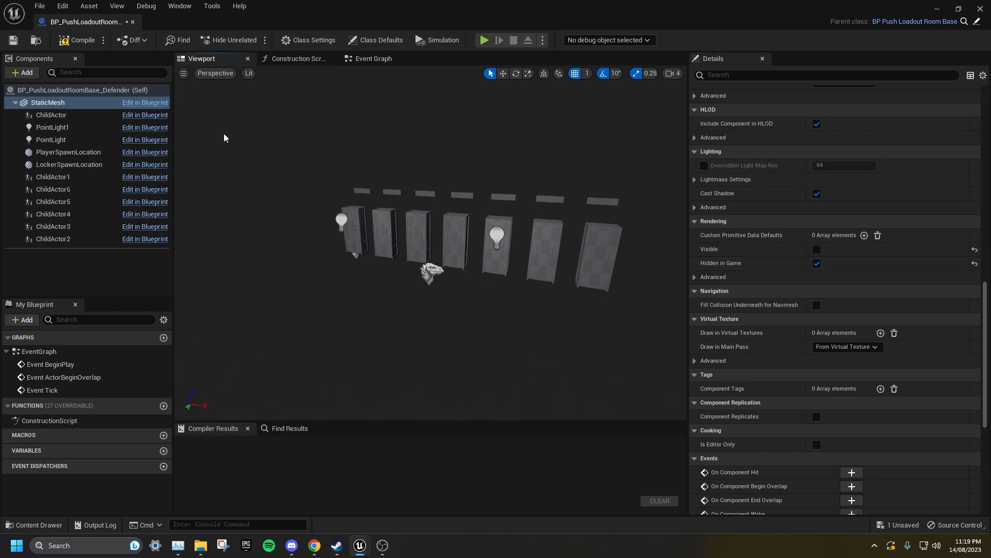
left_click(77, 41)
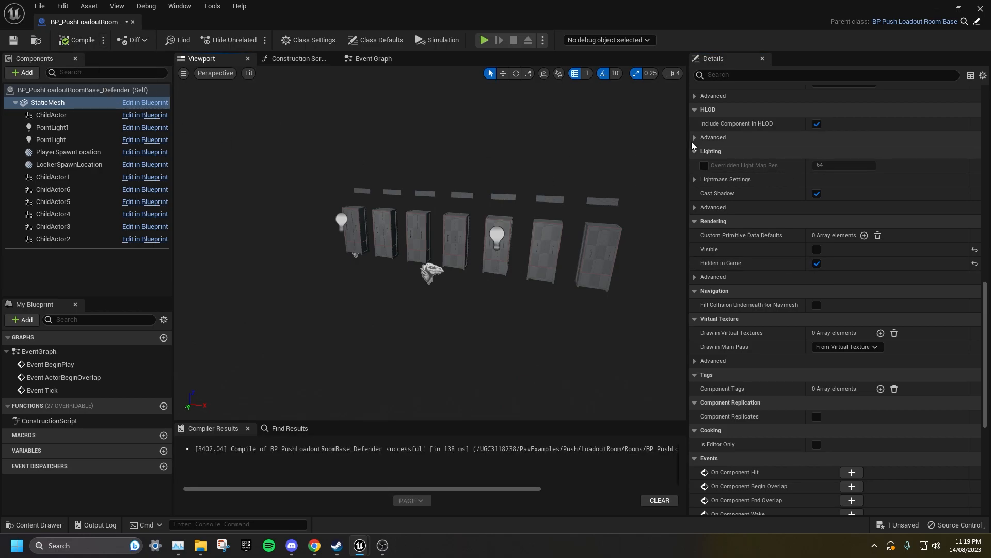
left_click(980, 9)
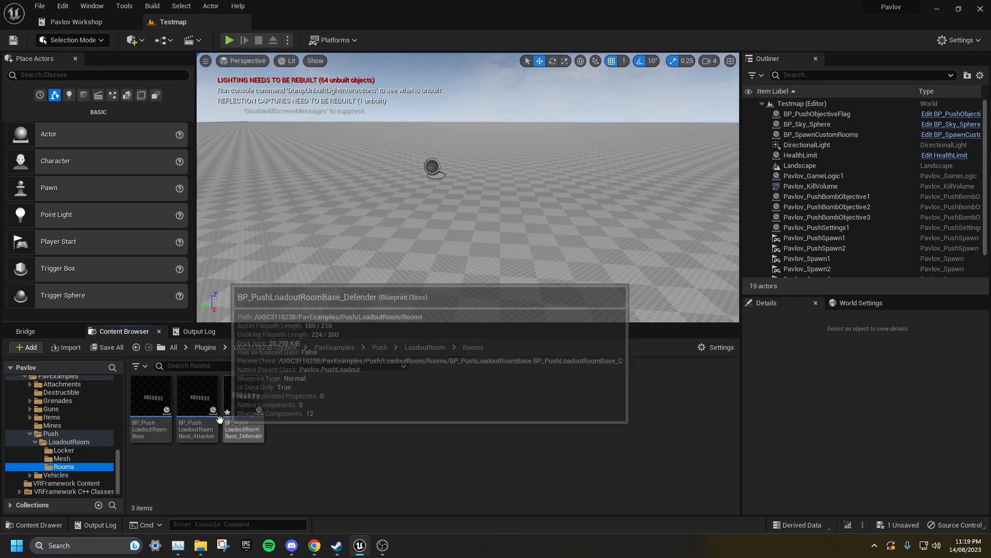
Open the BP_PushLoadoutRoomBase_Attacker blueprint
double_click(198, 417)
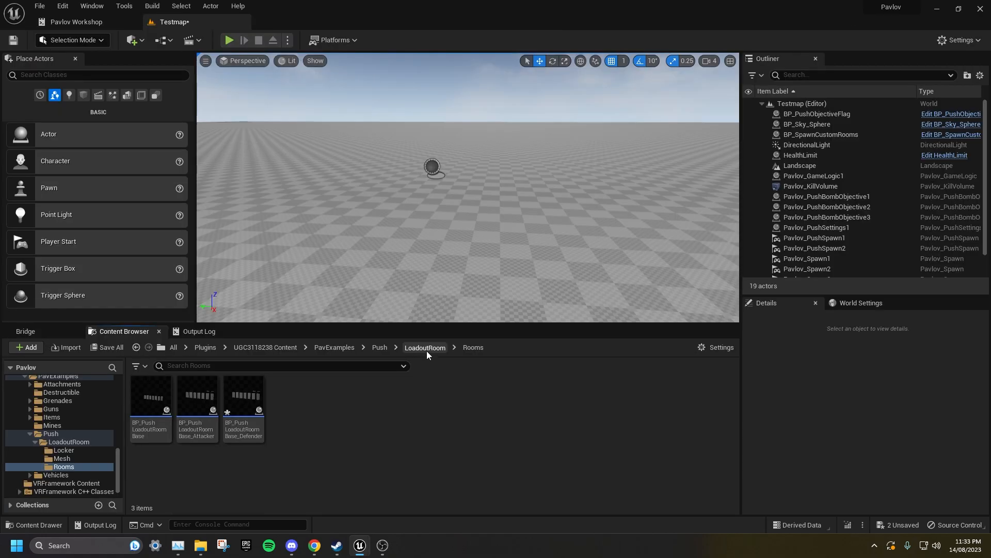
Open the BP_PushLootLockerBase blueprint from the LoadoutRoom Locker folder and examine the locker in its 3D viewport
left_click(425, 347)
double_click(150, 397)
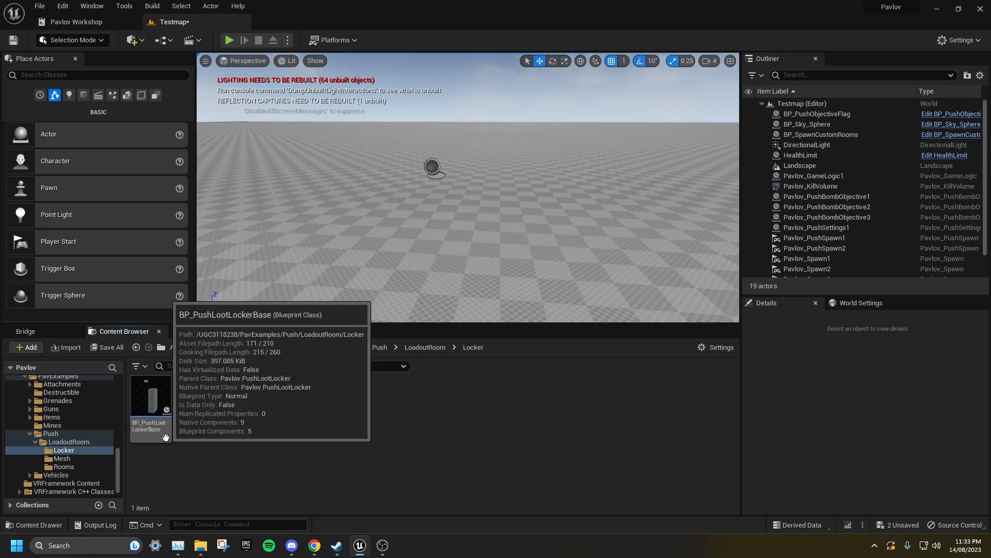
double_click(165, 437)
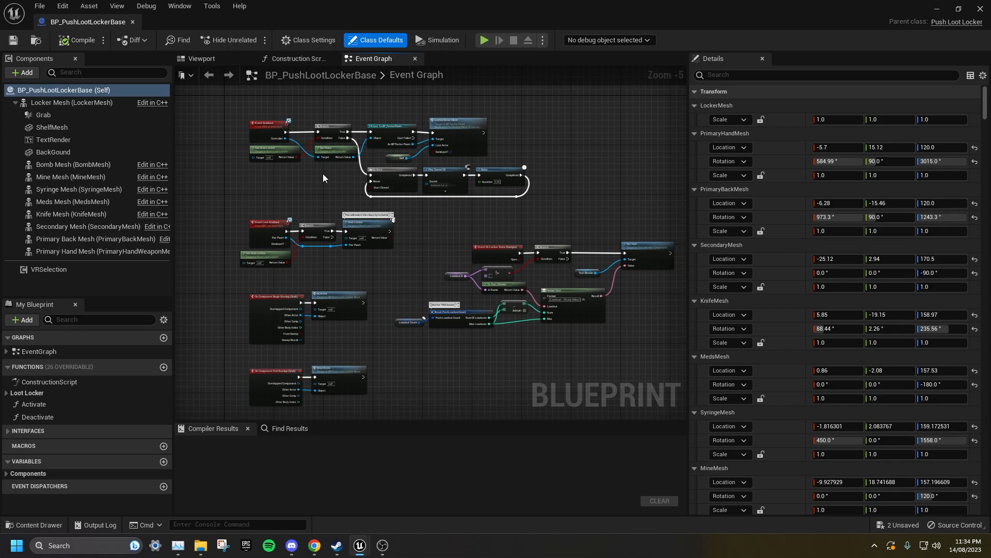
left_click(202, 58)
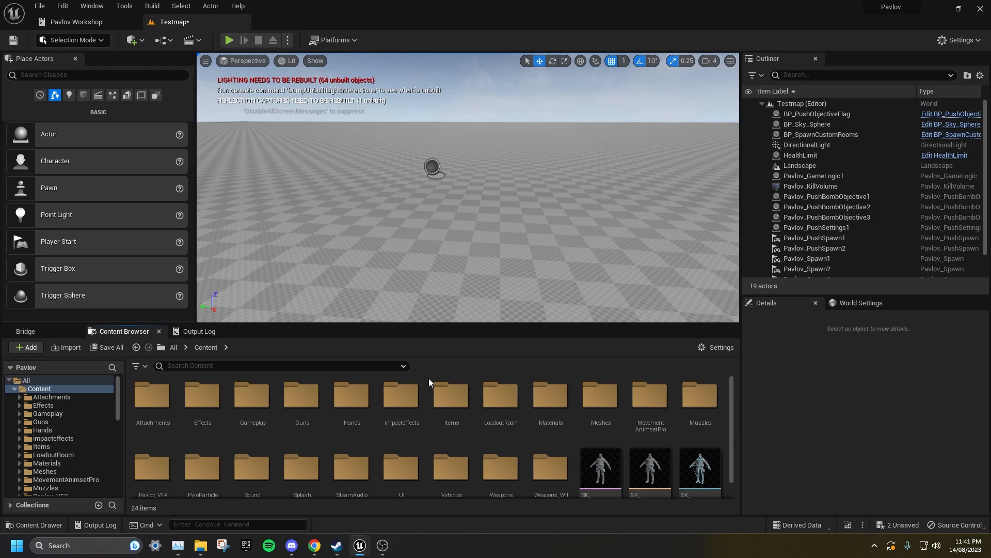
Create a folder named Environment in the project's main Content folder
right_click(327, 394)
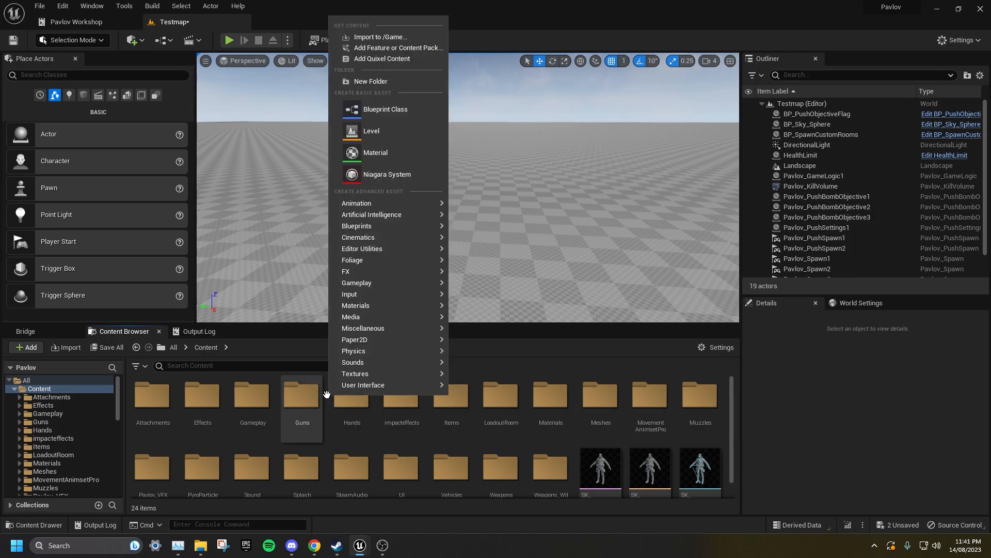
left_click(371, 81)
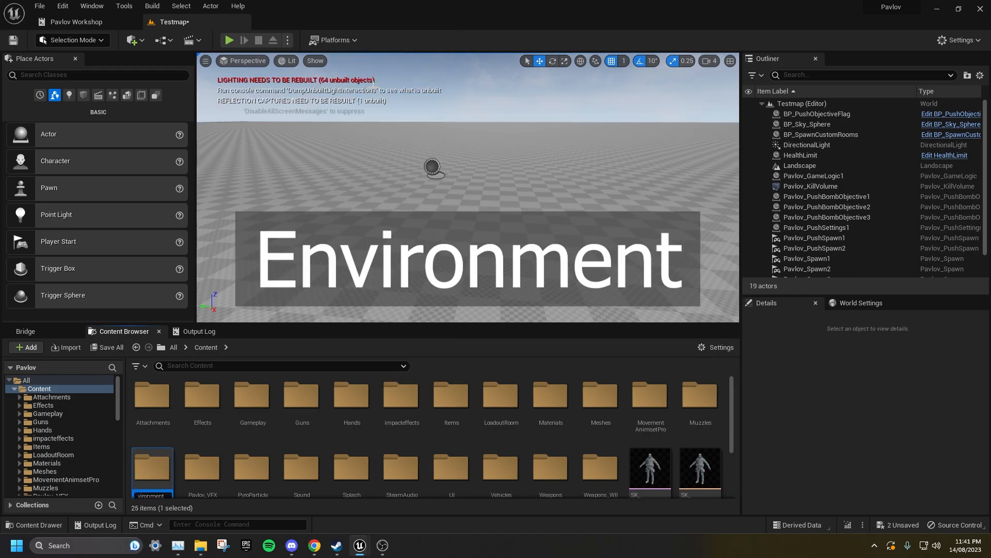
key("Return")
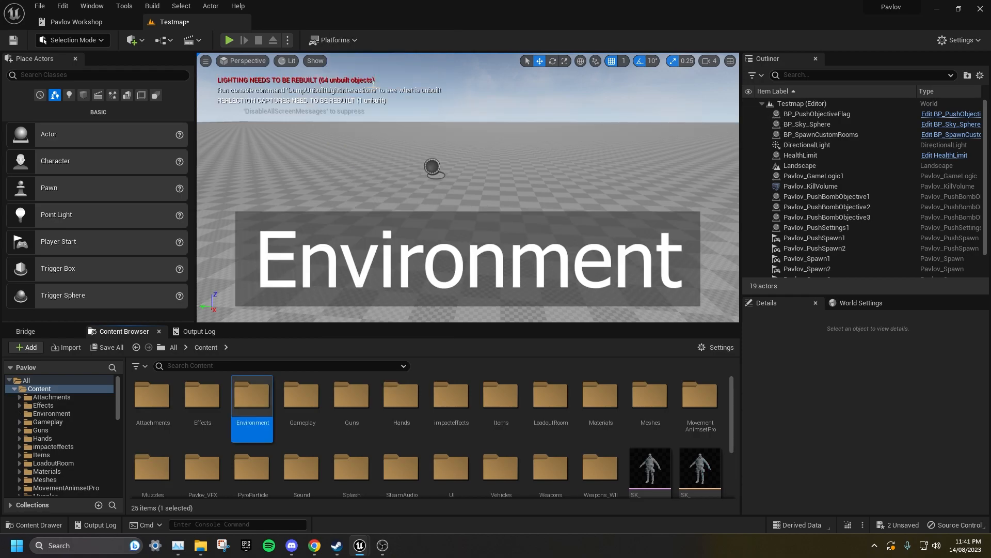
Create a folder named WW2_Skin_Loadouts inside Environment and open it
double_click(255, 404)
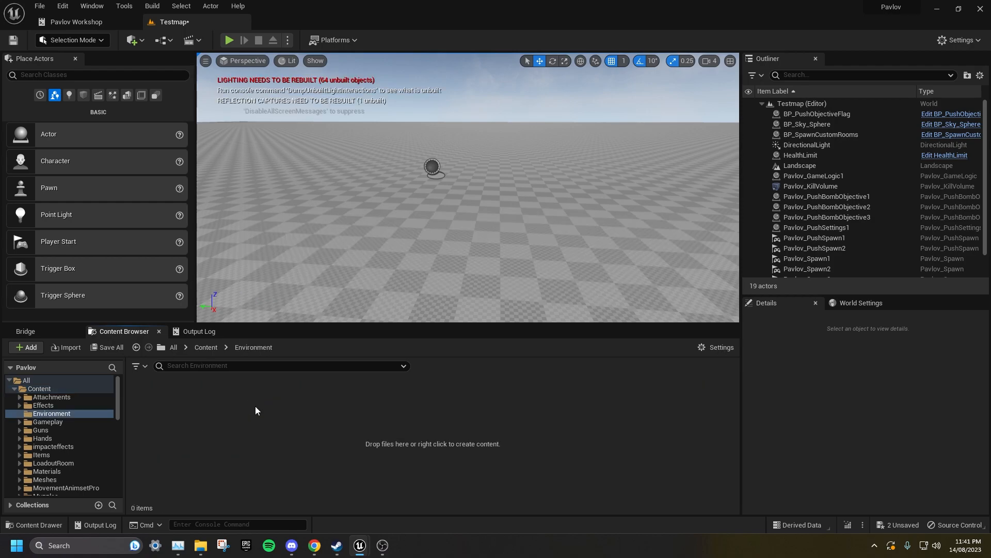
right_click(283, 415)
left_click(302, 104)
type("_Loadouts")
key("Return")
double_click(151, 400)
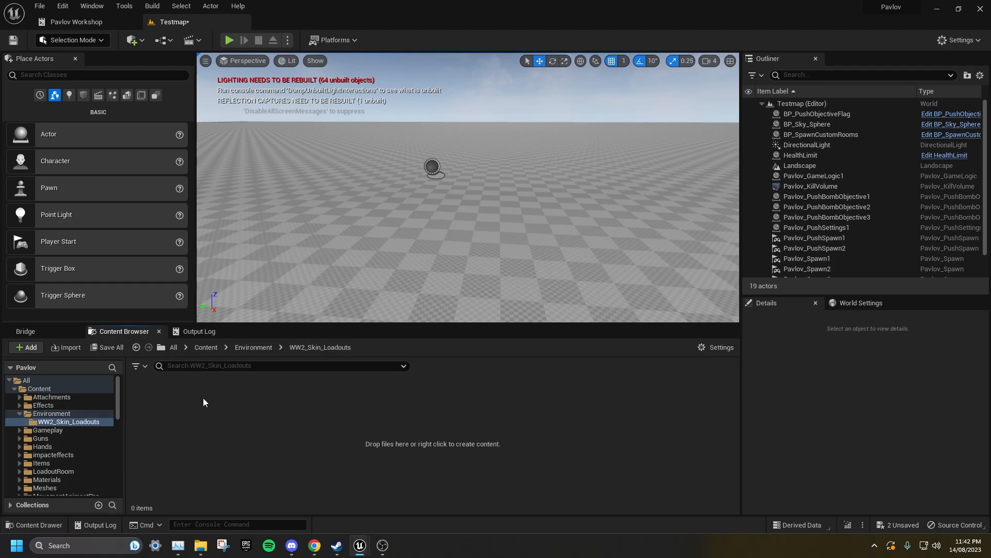
Create a folder named Mats inside WW2_Skin_Loadouts and open it
right_click(298, 409)
left_click(343, 96)
type("Mats")
key("Return")
double_click(151, 400)
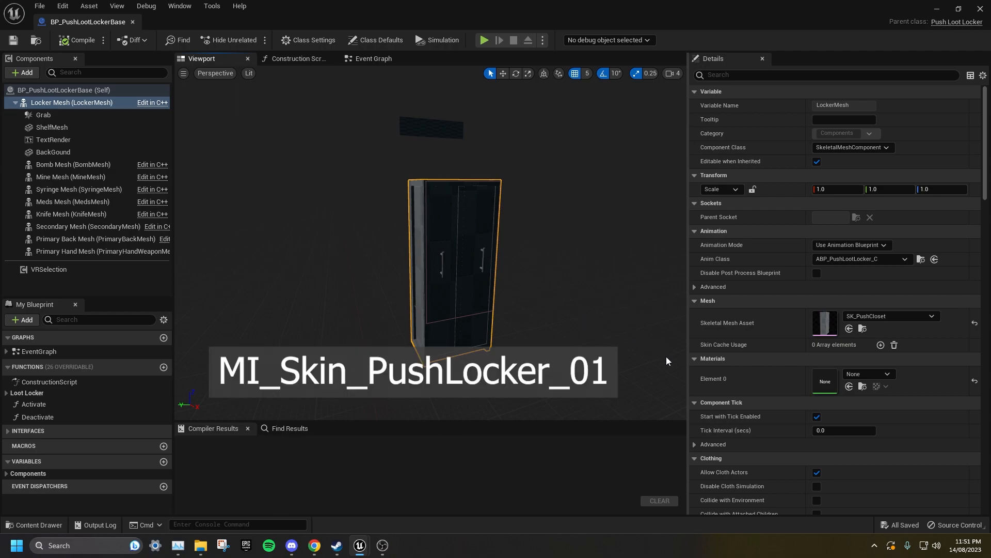
Assign the MI_Skin_PushLocker_01 material to Element 0 of the Locker Mesh in BP_PushLootLockerBase
left_click(864, 374)
type("MI_Skin_PushLocker_01")
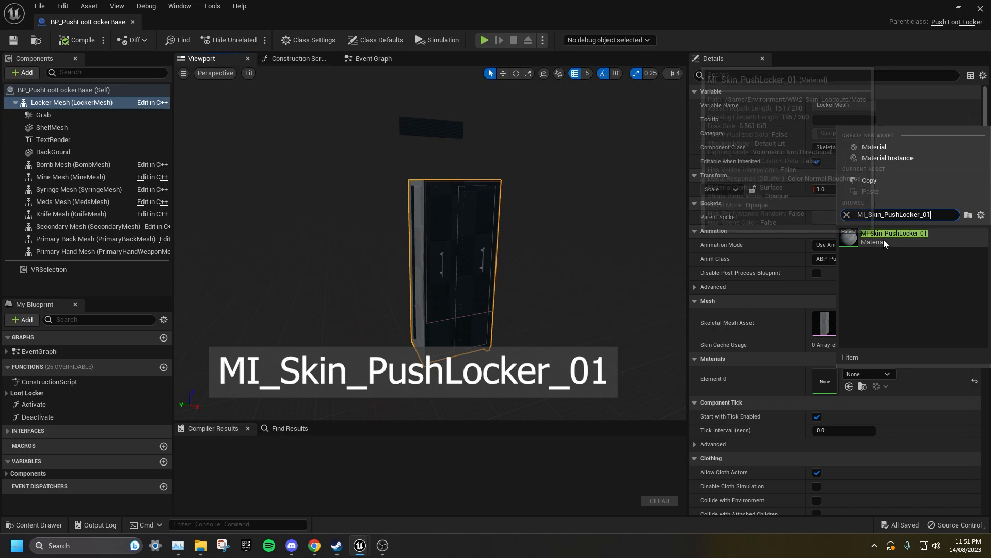
left_click(884, 239)
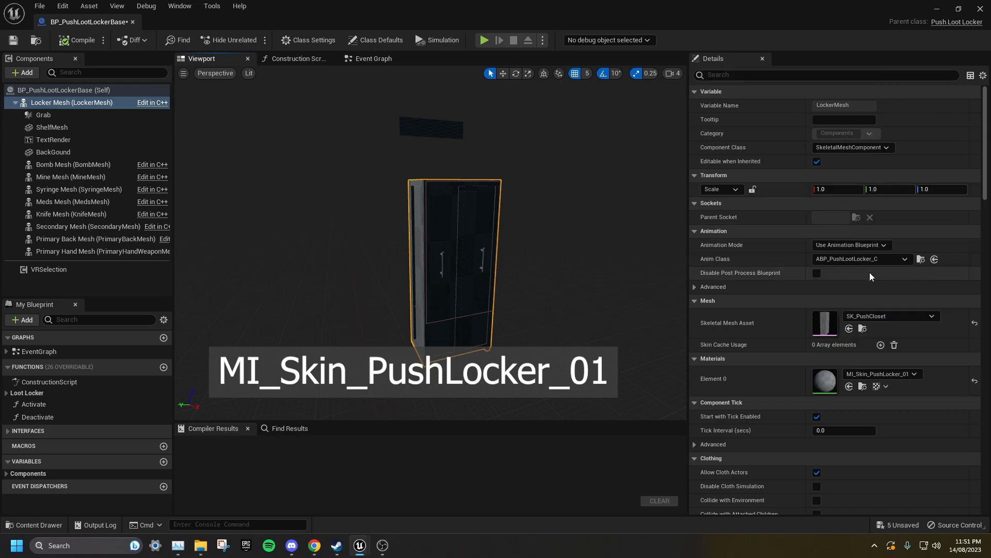
Assign the MI_Skin_PushLocker_01 material to Element 0 of the locker's ShelfMesh component
left_click(95, 128)
left_click(882, 318)
type("MI_Skin_PushLocker_01")
left_click(876, 183)
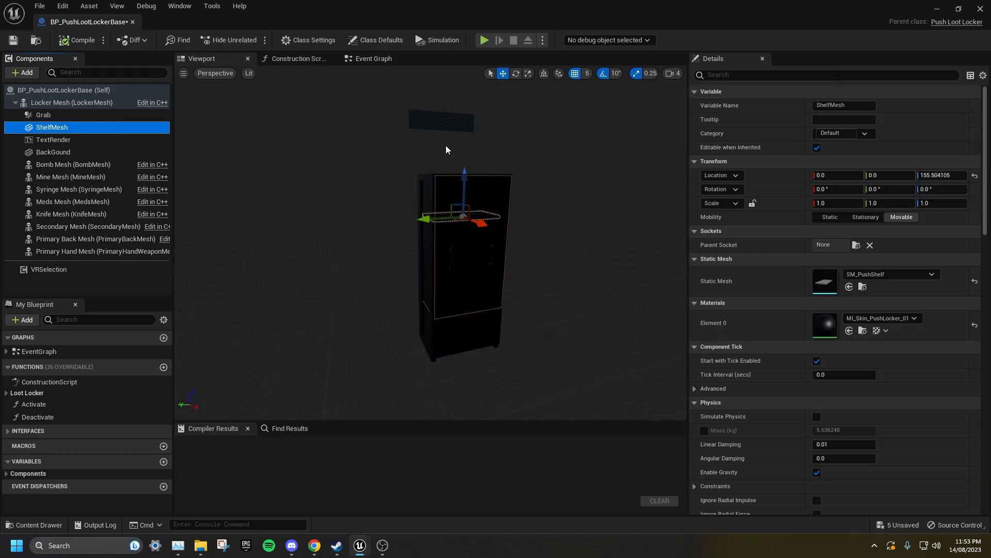
Assign the MI_Skin_PushSign_01 material to the sign plane above the locker, the BackGound component
left_click(436, 120)
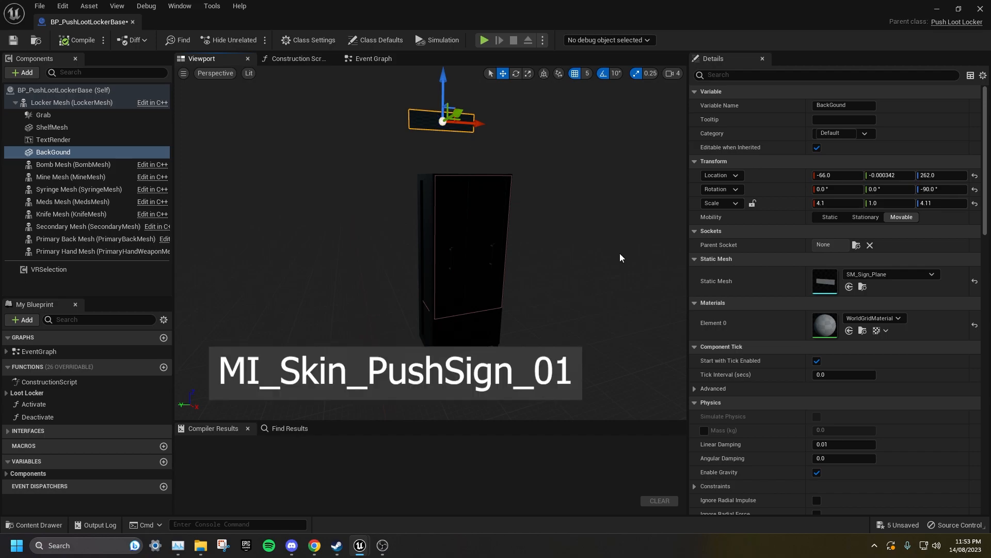
left_click(881, 318)
type("MI_Skin_PushSign_01")
left_click(887, 188)
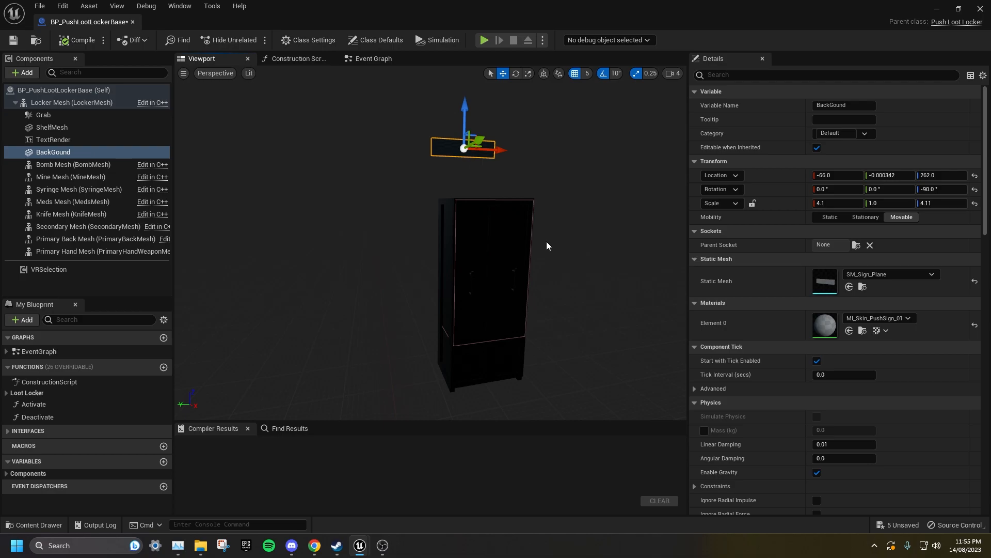
Return to the Testmap level editor and save all the modified loadout room, locker and material assets
left_click(937, 9)
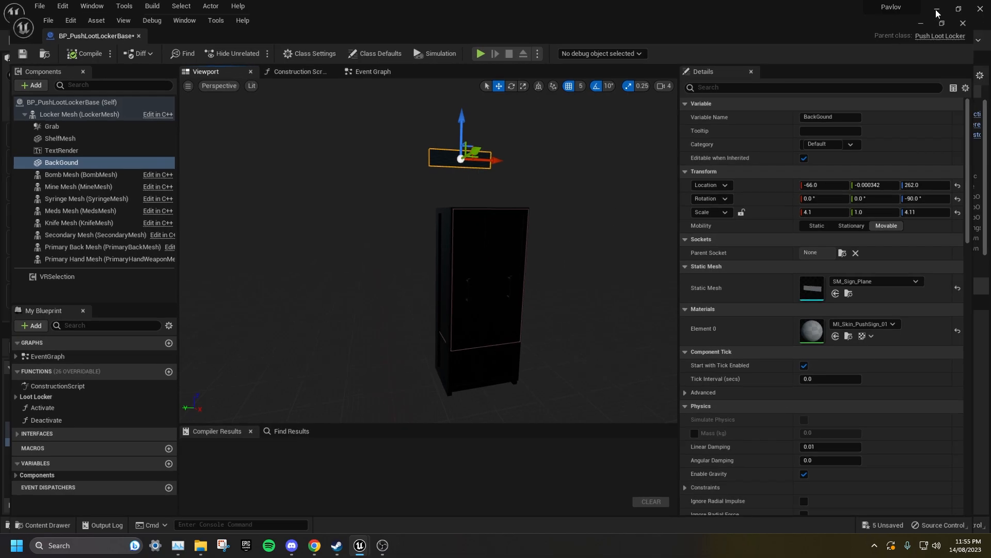
left_click(107, 349)
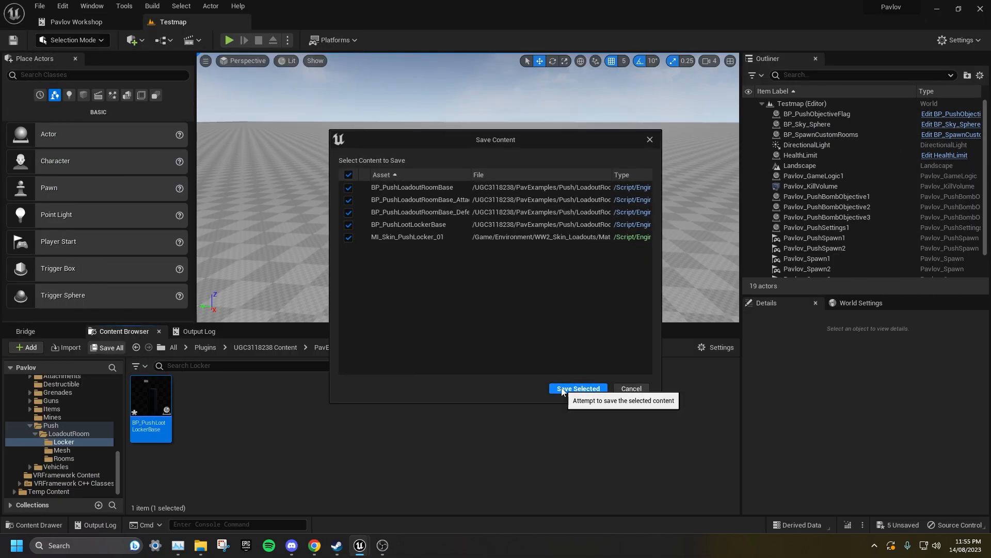
left_click(578, 389)
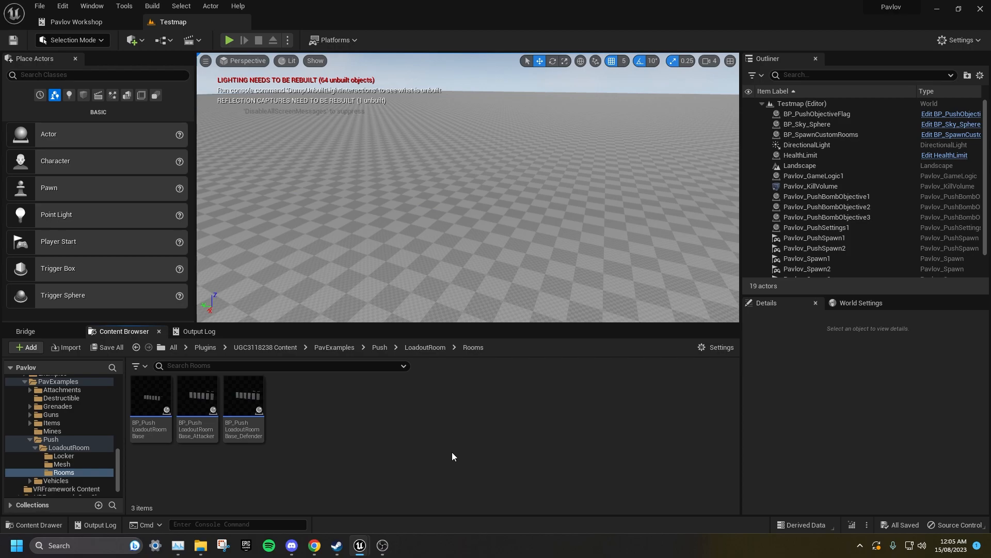
Place BP_PushLoadoutRoomBase in the level to inspect the loadout room, and delete it again
left_click_drag(150, 402, 420, 203)
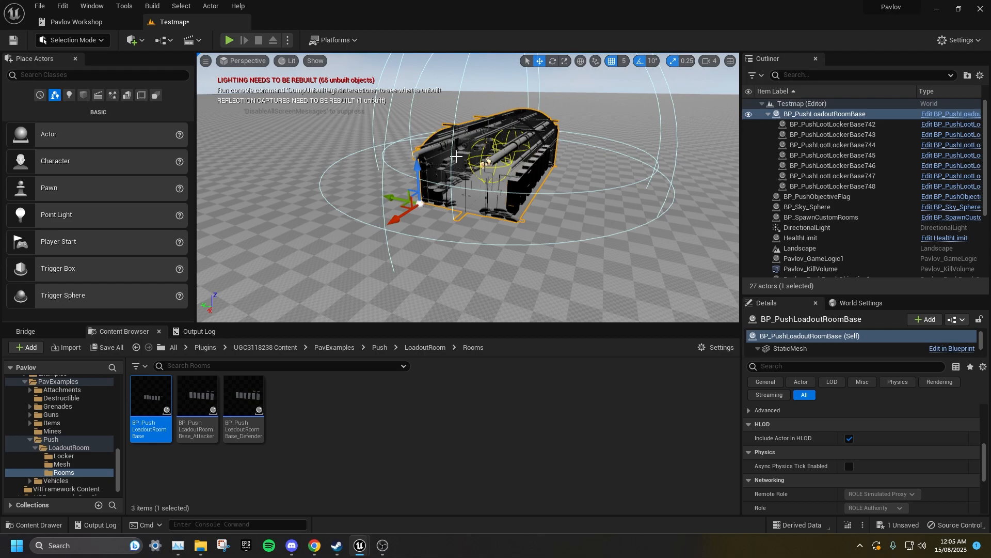
key("Delete")
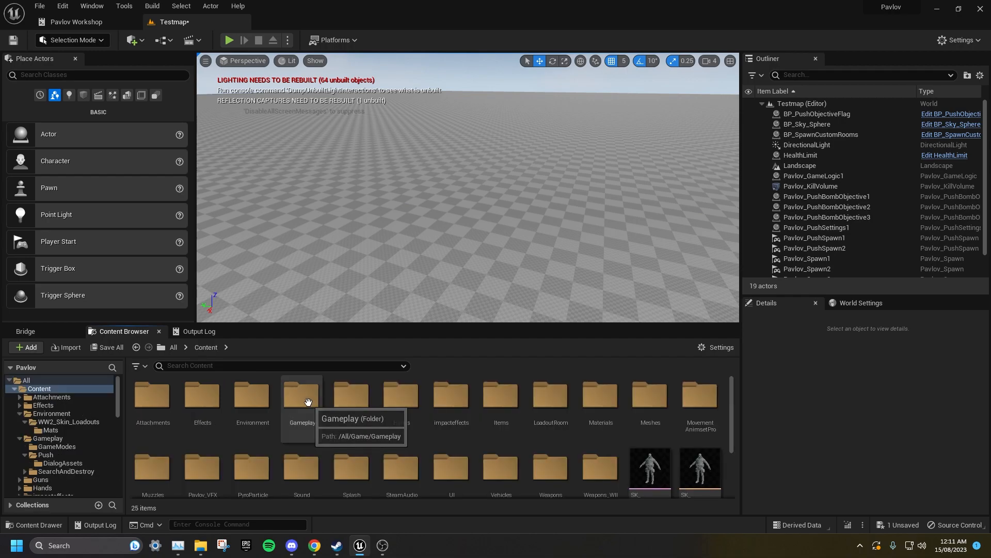
Create an Actor blueprint named BP_PushAnnouncer in the Content/Gameplay/Push folder and save all changes
double_click(308, 401)
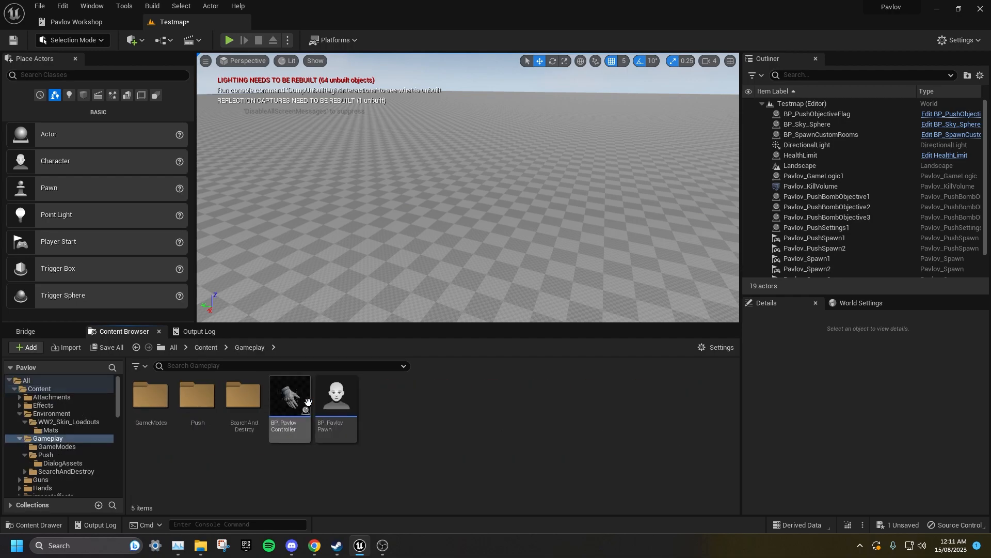
double_click(216, 409)
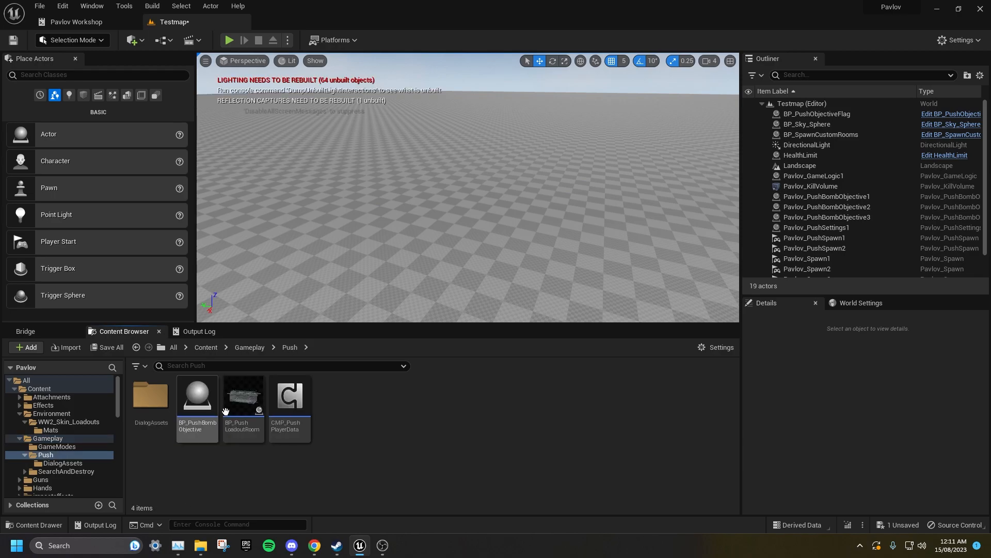
right_click(362, 407)
left_click(403, 116)
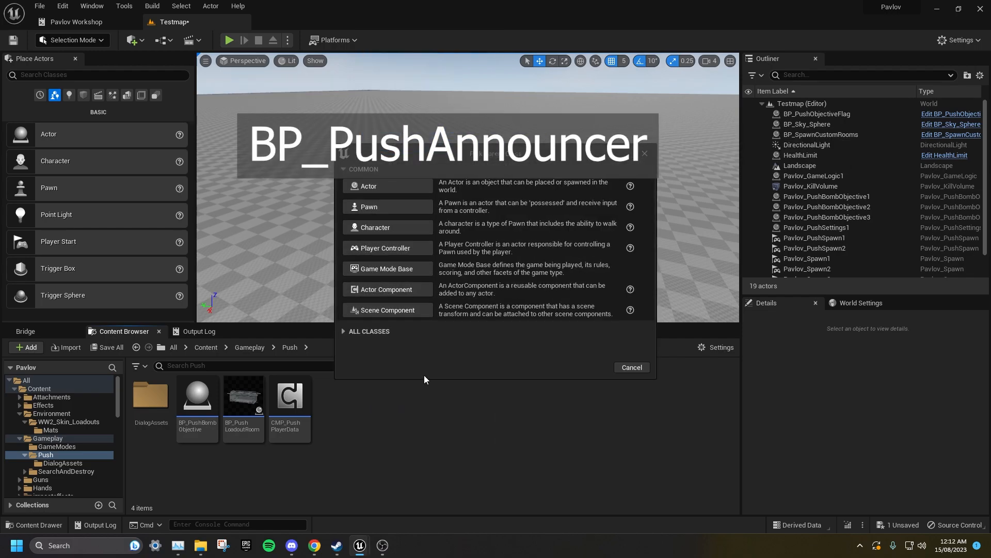
left_click(366, 186)
type("BP_PushAnnouncer")
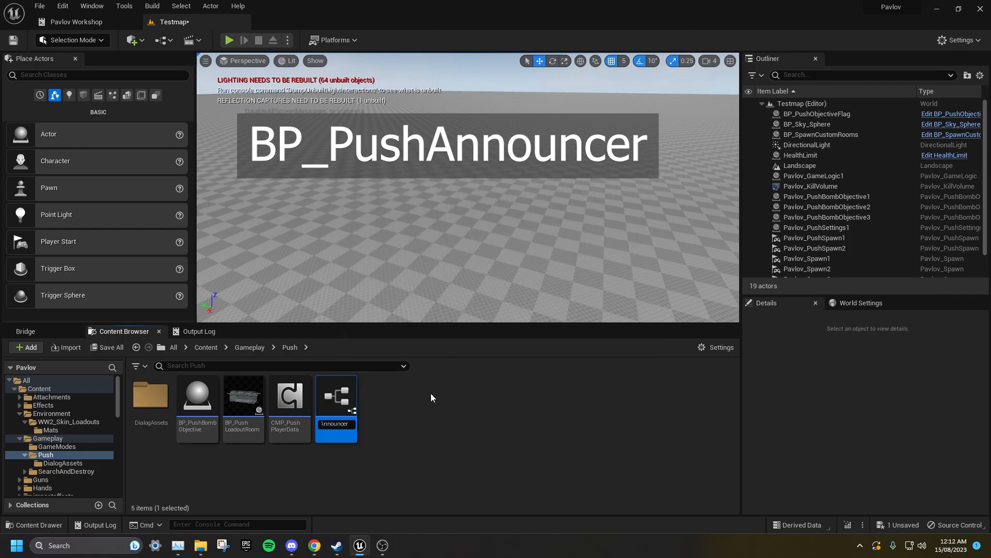
key("Return")
left_click(431, 393)
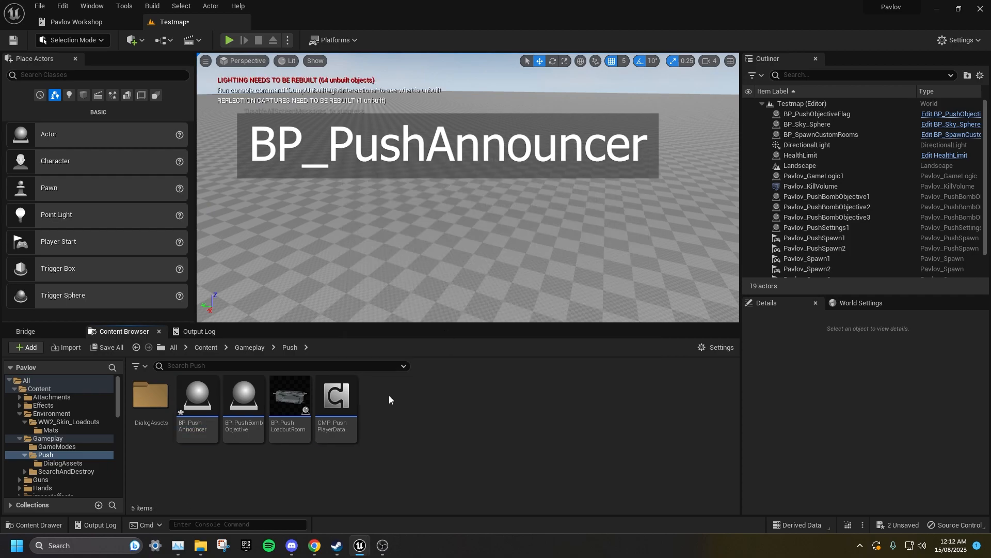
left_click(104, 348)
left_click(581, 389)
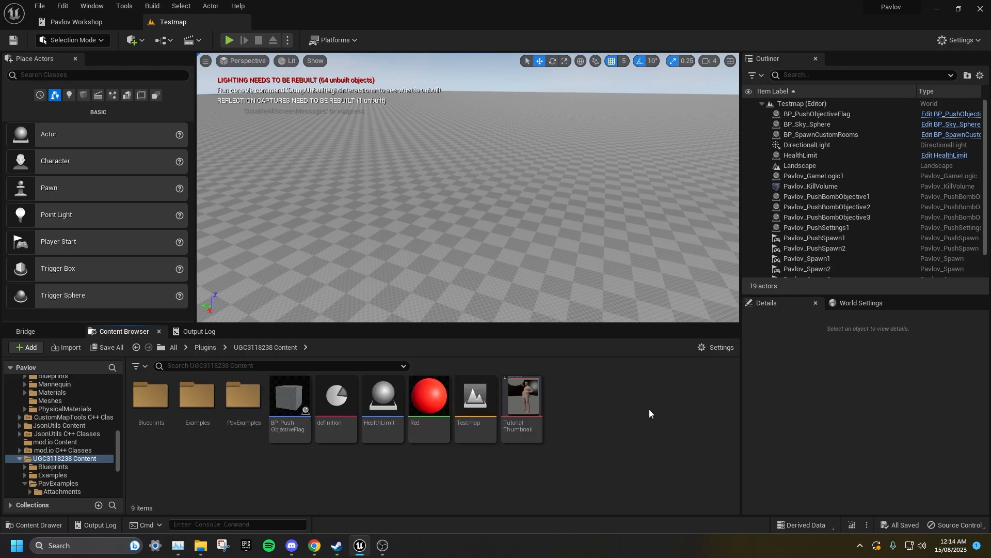
Create an Actor blueprint named delete_vocielines in the UGC3118238 Content folder
right_click(650, 410)
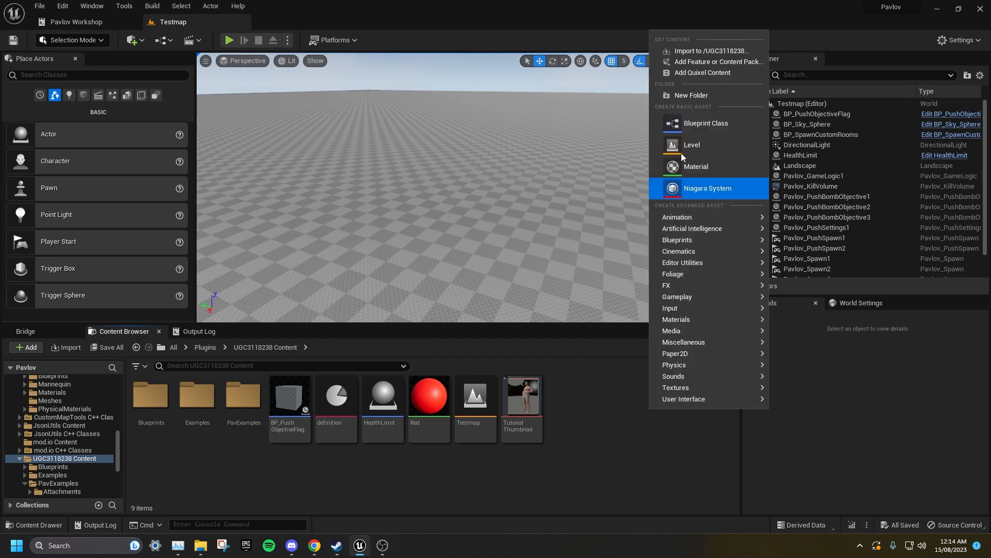
left_click(687, 124)
left_click(364, 187)
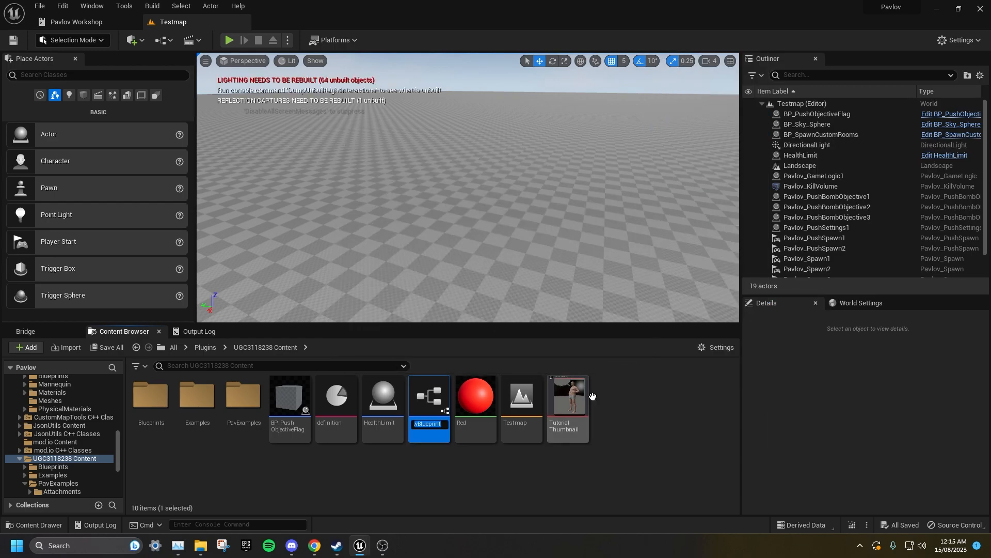
type("delete_voicelines")
key("Return")
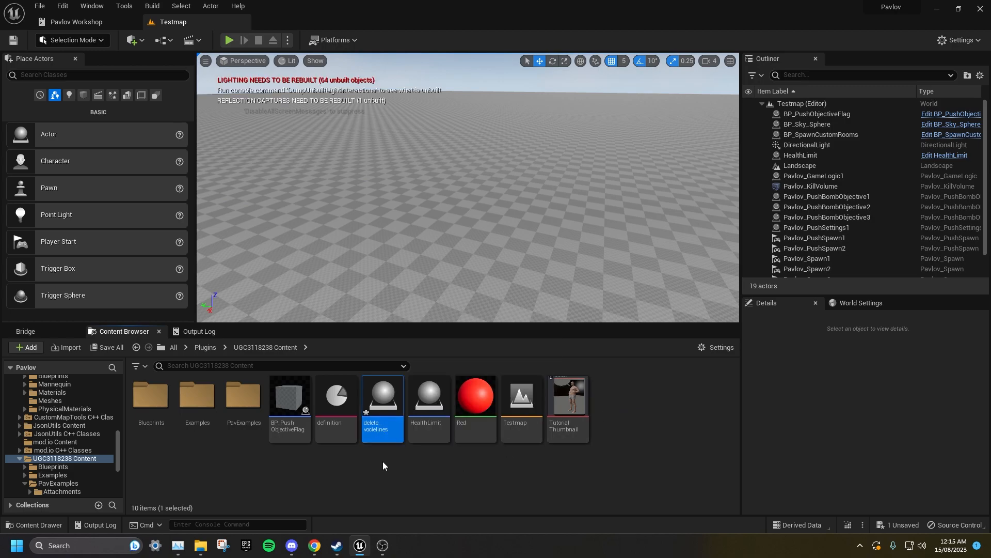
Open the delete_vocielines blueprint and connect a Delay node with a duration of 10 to Event BeginPlay
double_click(382, 408)
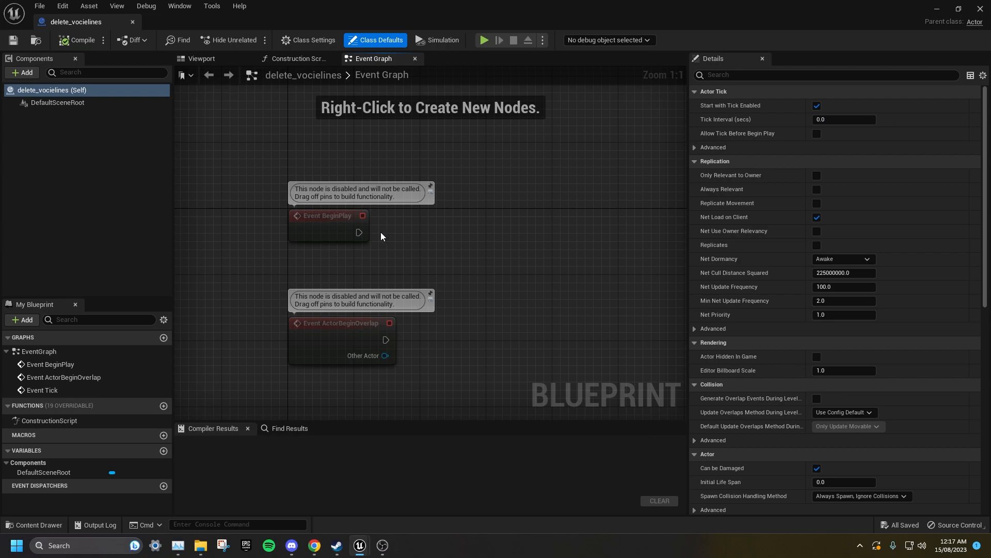
left_click_drag(362, 233, 419, 236)
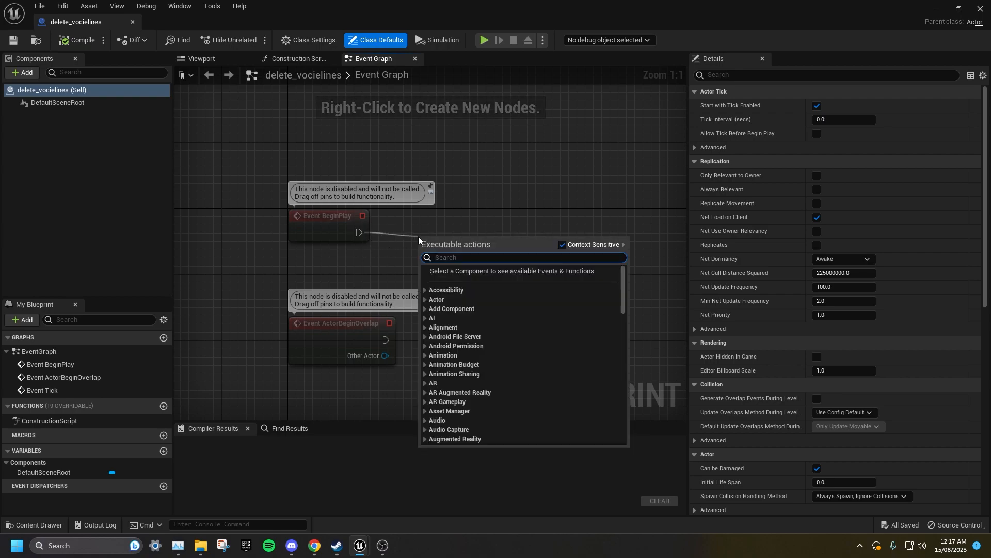
type("delay")
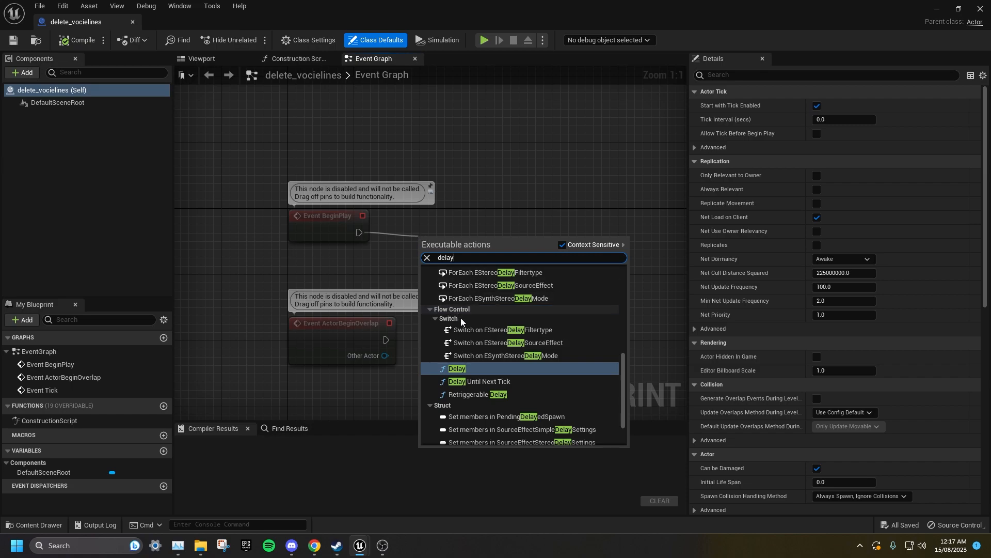
left_click(482, 367)
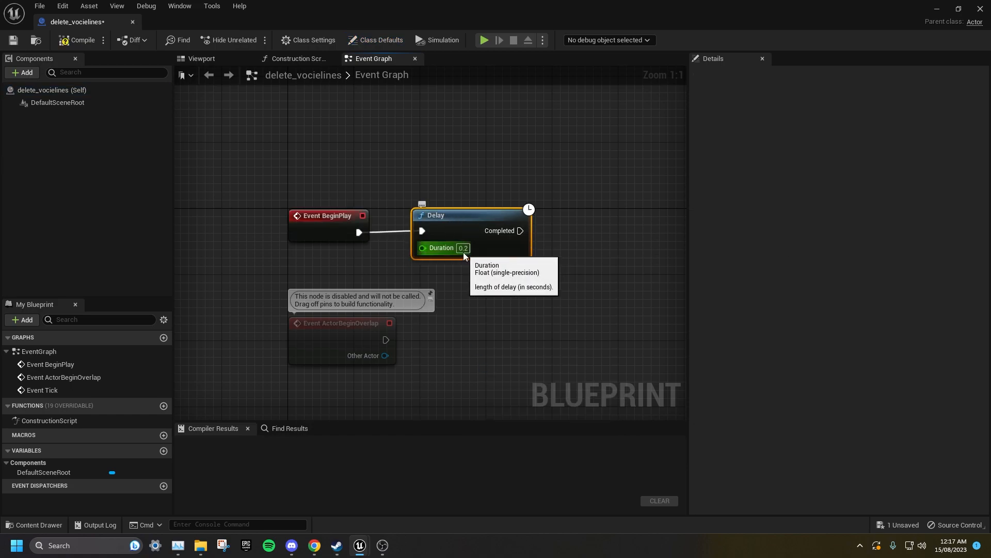
left_click(464, 248)
type("10")
key("Return")
left_click_drag(456, 228, 451, 227)
left_click(445, 184)
Connect a Get Actor Of Class node to the Delay's Completed output, with BP_PushAnnouncer as the actor class
right_click_drag(534, 228, 403, 208)
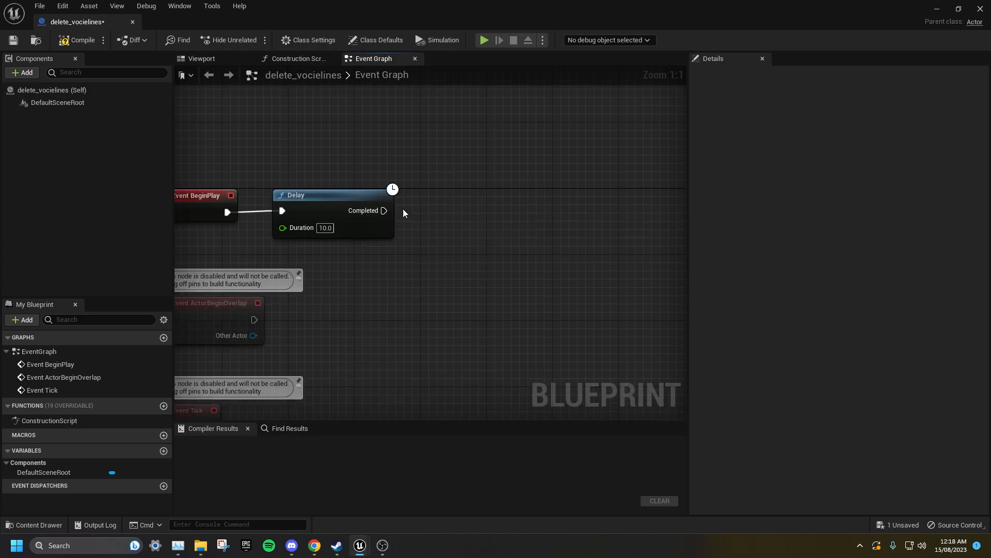
left_click_drag(384, 210, 443, 215)
type("Get Actor Of Class")
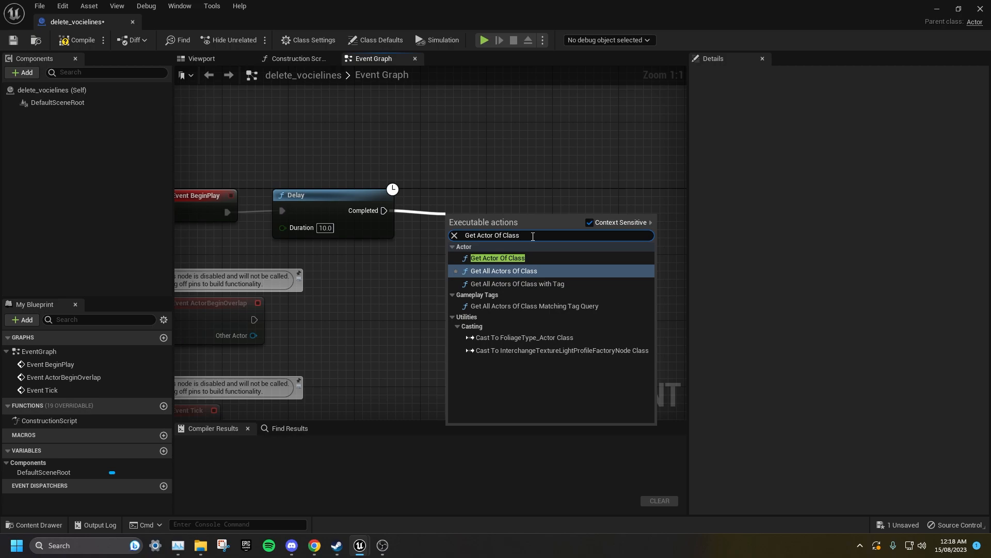
left_click(522, 257)
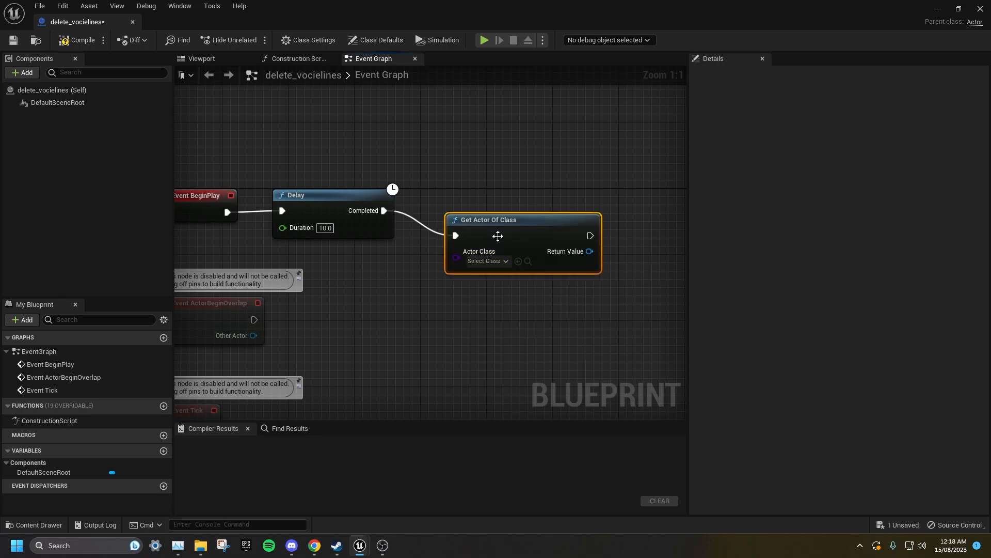
left_click(474, 148)
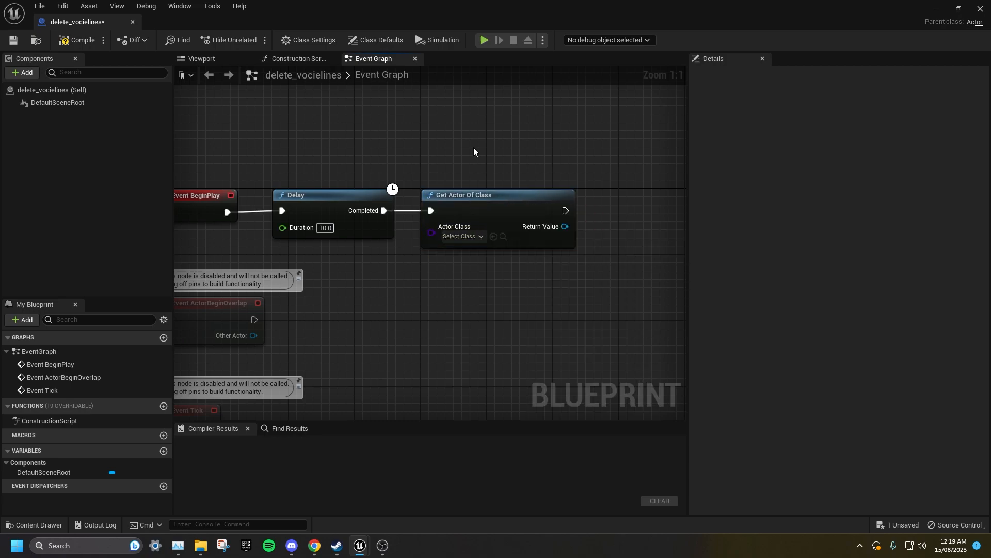
left_click(459, 236)
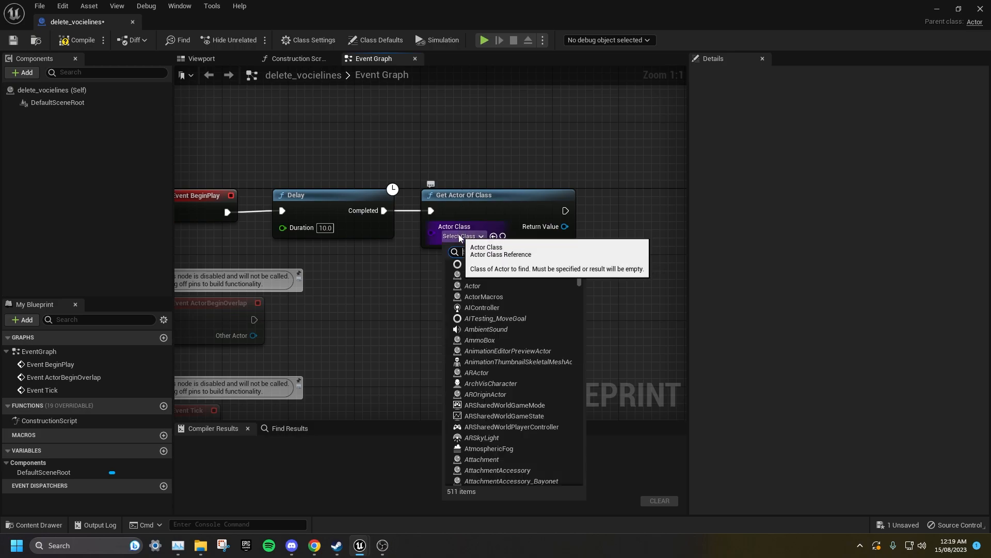
type("pu")
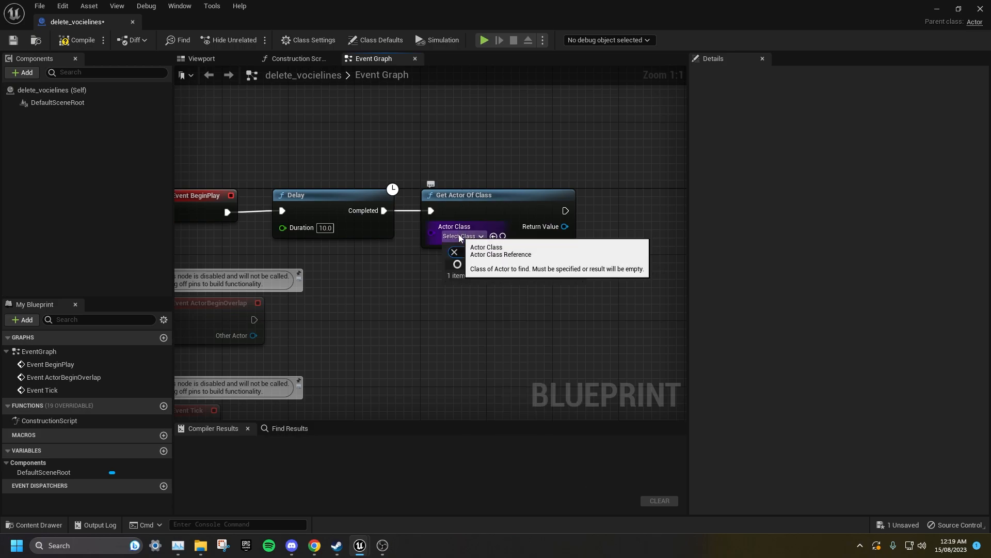
left_click(523, 275)
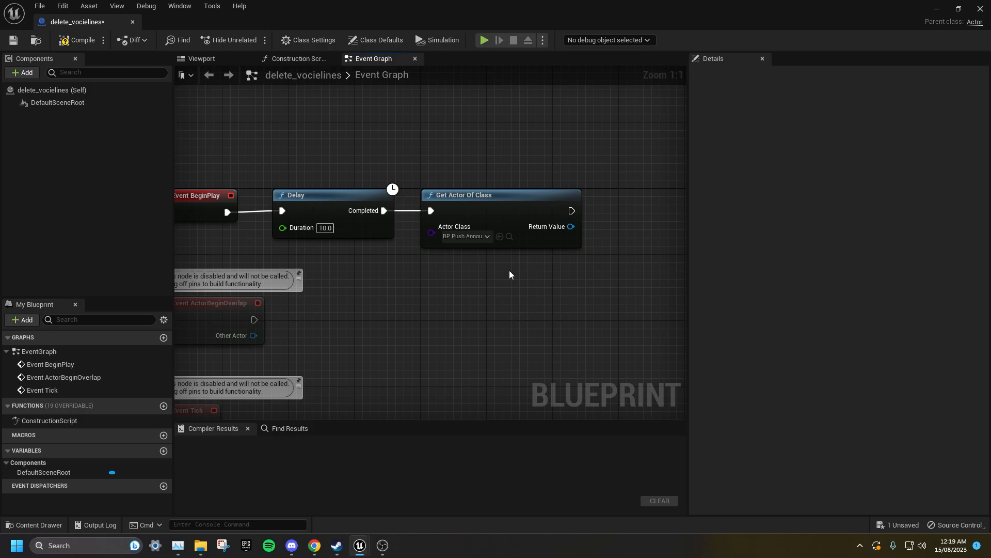
Add a Destroy Actor node after Get Actor Of Class, targeting its Return Value, and compile the blueprint
right_click_drag(509, 271, 496, 230)
left_click_drag(464, 228, 543, 216)
type("destroy actor")
left_click(567, 262)
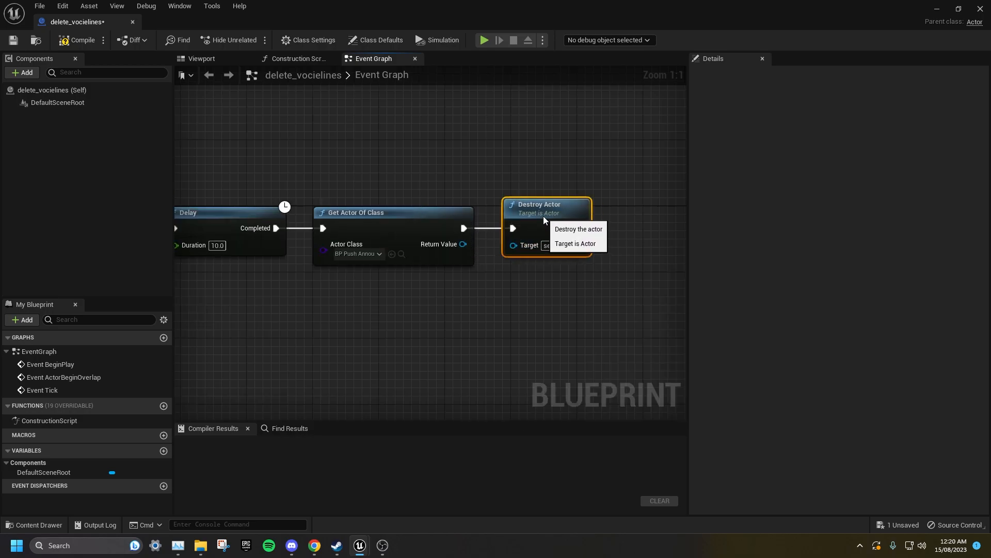
left_click_drag(513, 245, 462, 244)
left_click(444, 292)
left_click(77, 41)
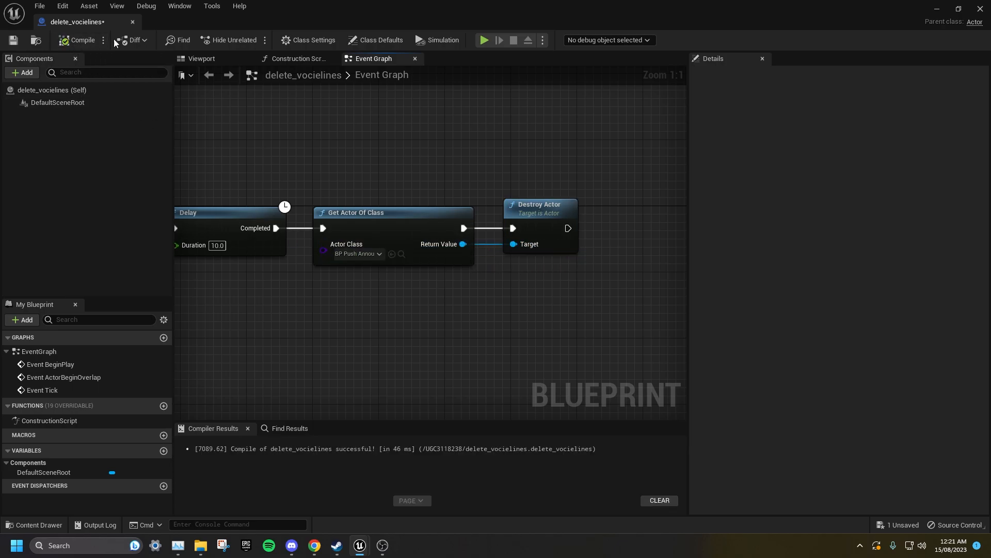
Close the blueprint, place a delete_vocielines actor in the level, and save all changes
left_click(133, 21)
left_click_drag(387, 392, 404, 161)
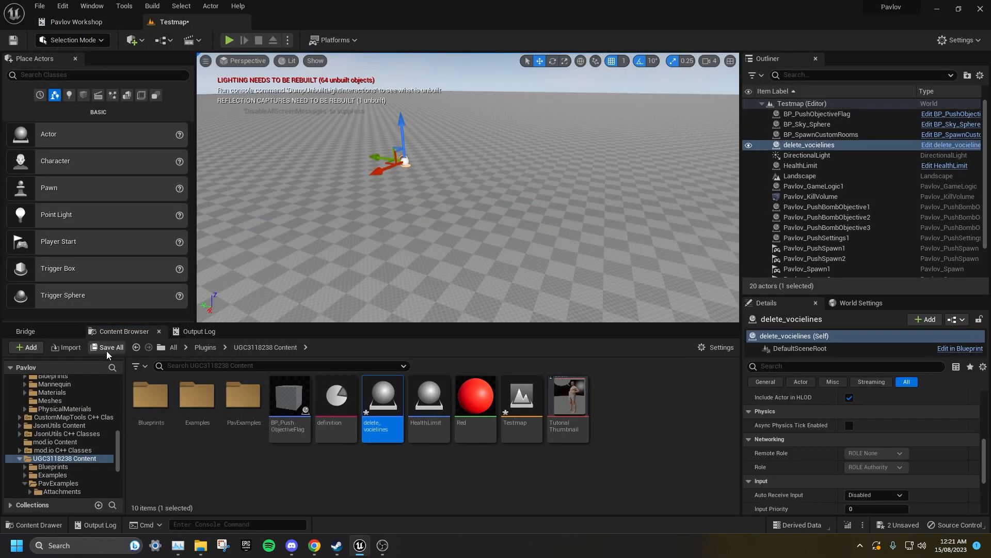
left_click(107, 348)
left_click(580, 384)
Reopen the delete_vocielines blueprint and review the node chain in its event graph
key("ctrl+e")
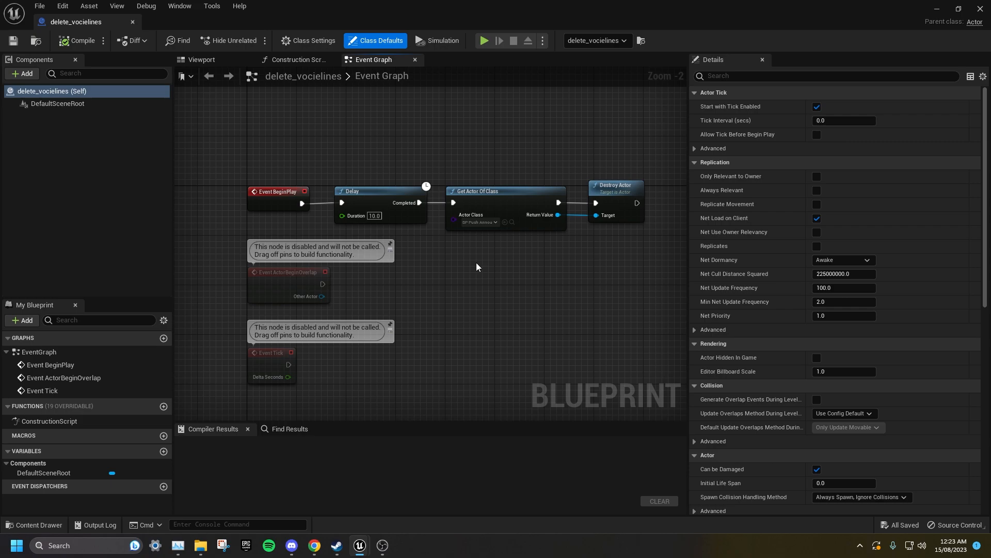
right_click_drag(476, 266, 463, 265)
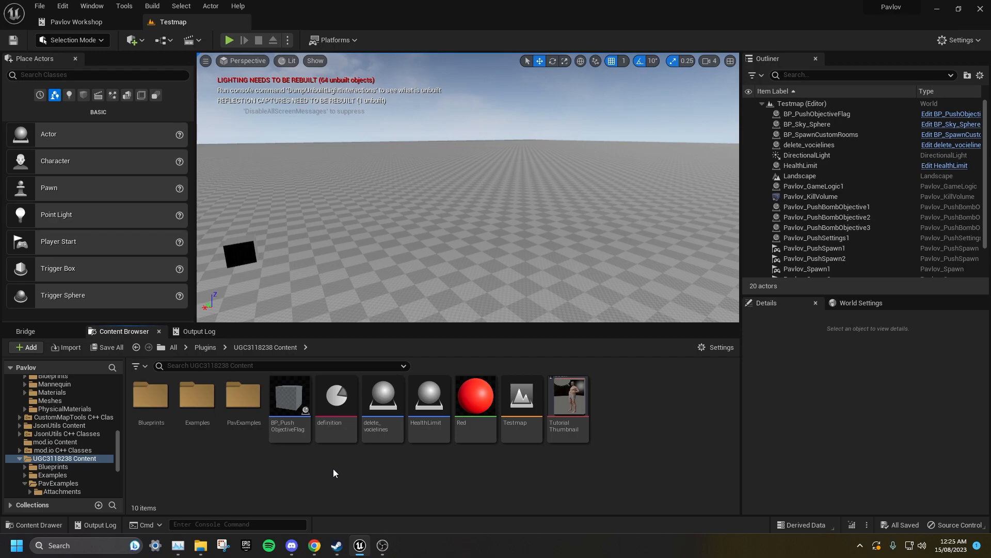
Place BP_MGSpawner from the PavExamples/Guns/MG42 folder on the landscape in the level
double_click(242, 403)
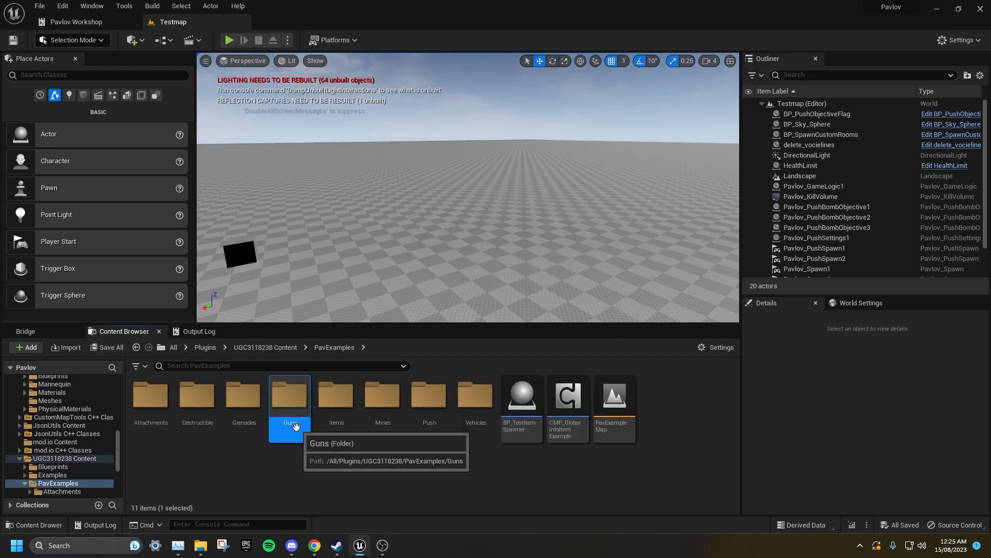
double_click(290, 402)
left_click(514, 422)
double_click(513, 422)
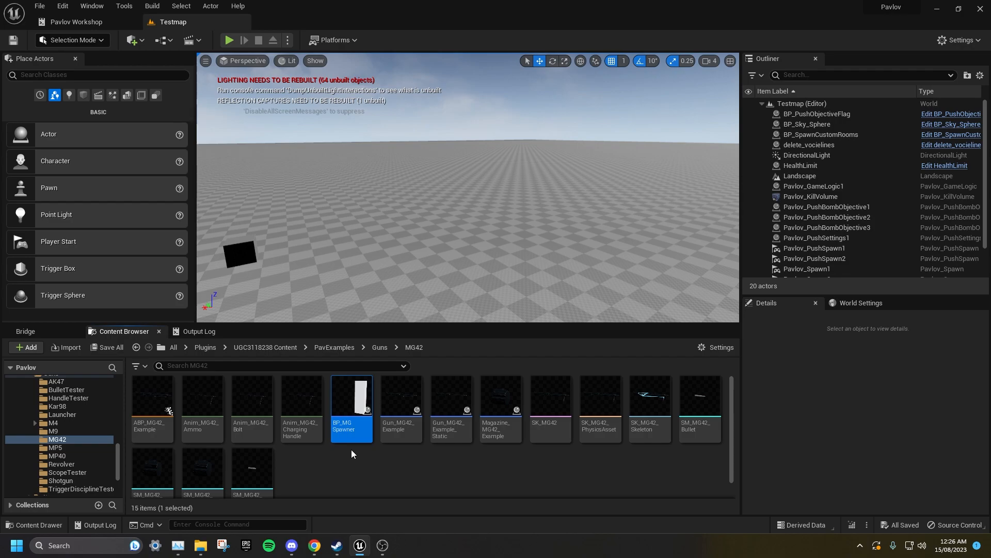
left_click_drag(354, 413, 434, 261)
right_click_drag(511, 243, 433, 290)
key("w")
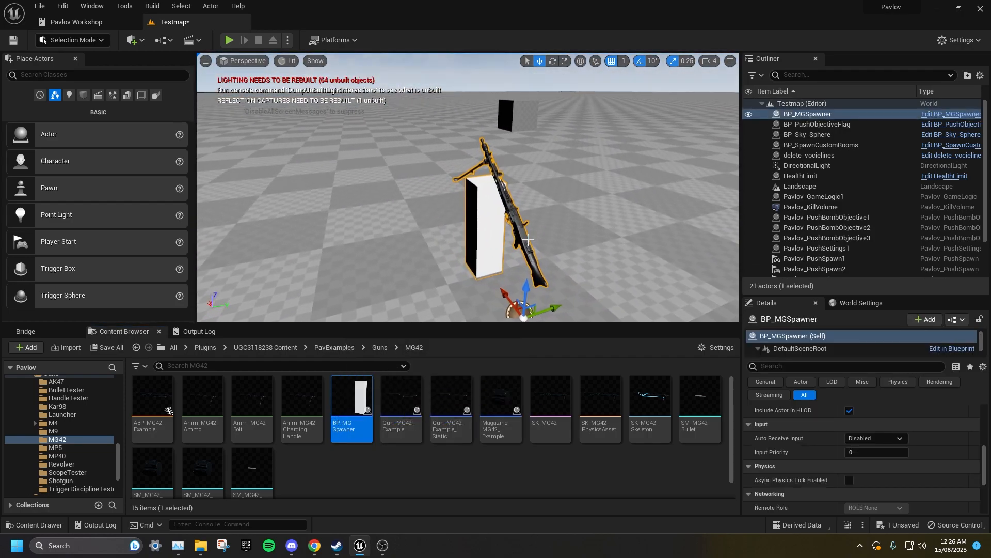